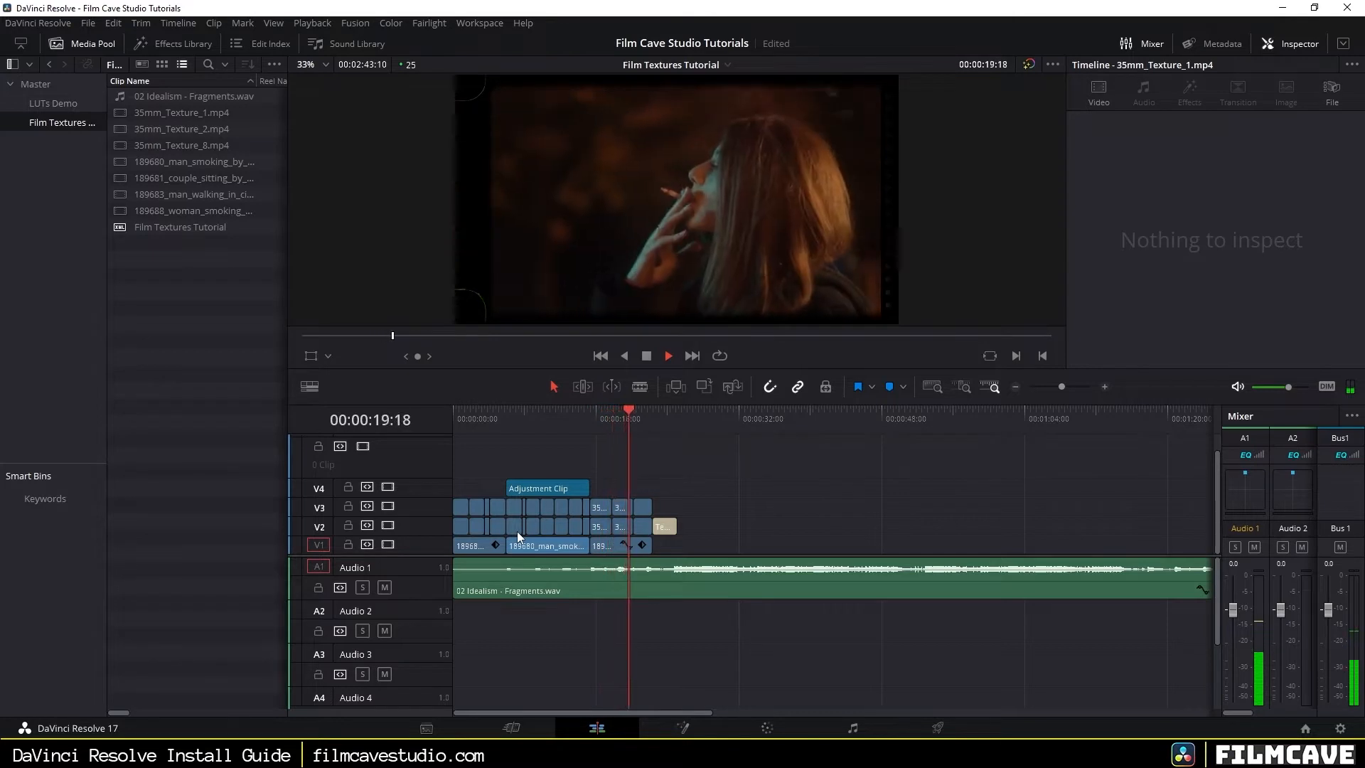
Step: Play the finished sequence, then inspect the composite settings of the first 35mm_Texture_8.mp4 clip on V3 above the woman smoking footage
key(space)
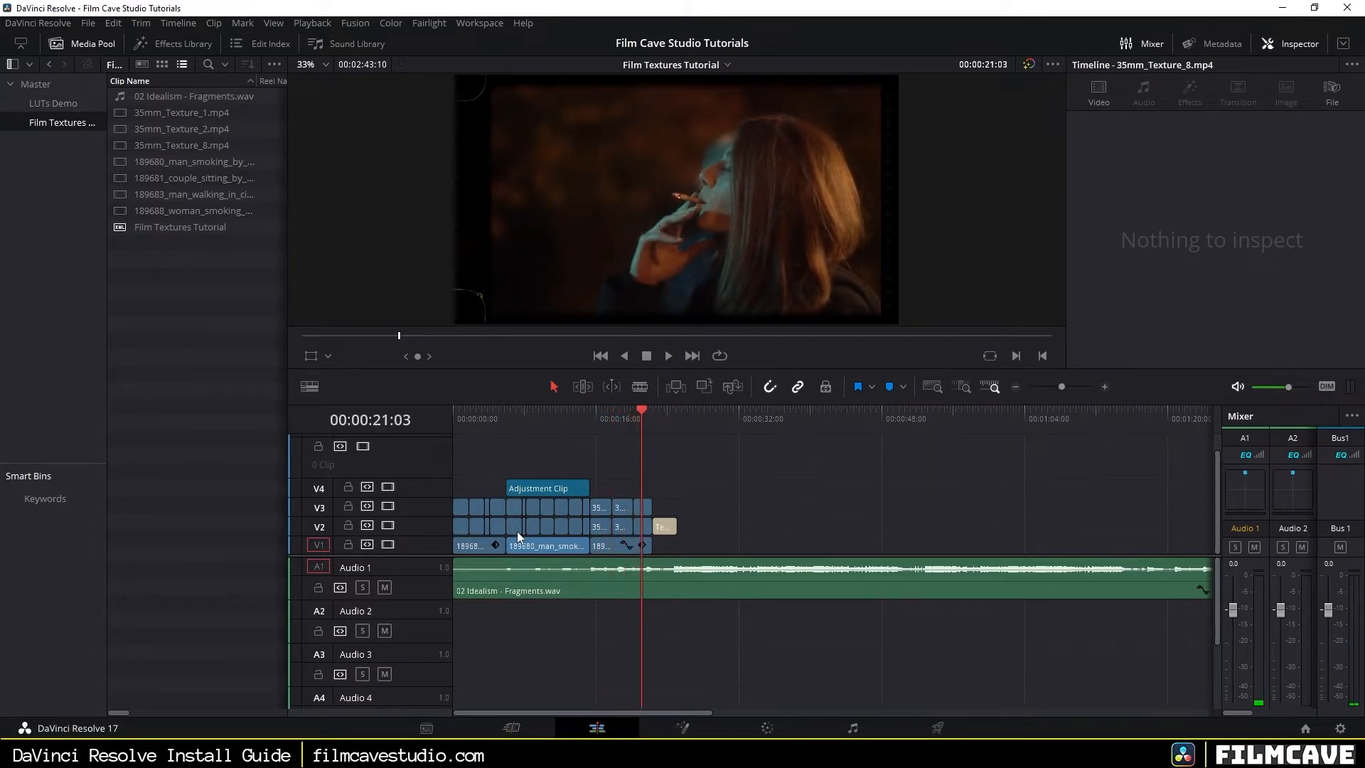
scroll(609, 481, up, 5)
click(604, 413)
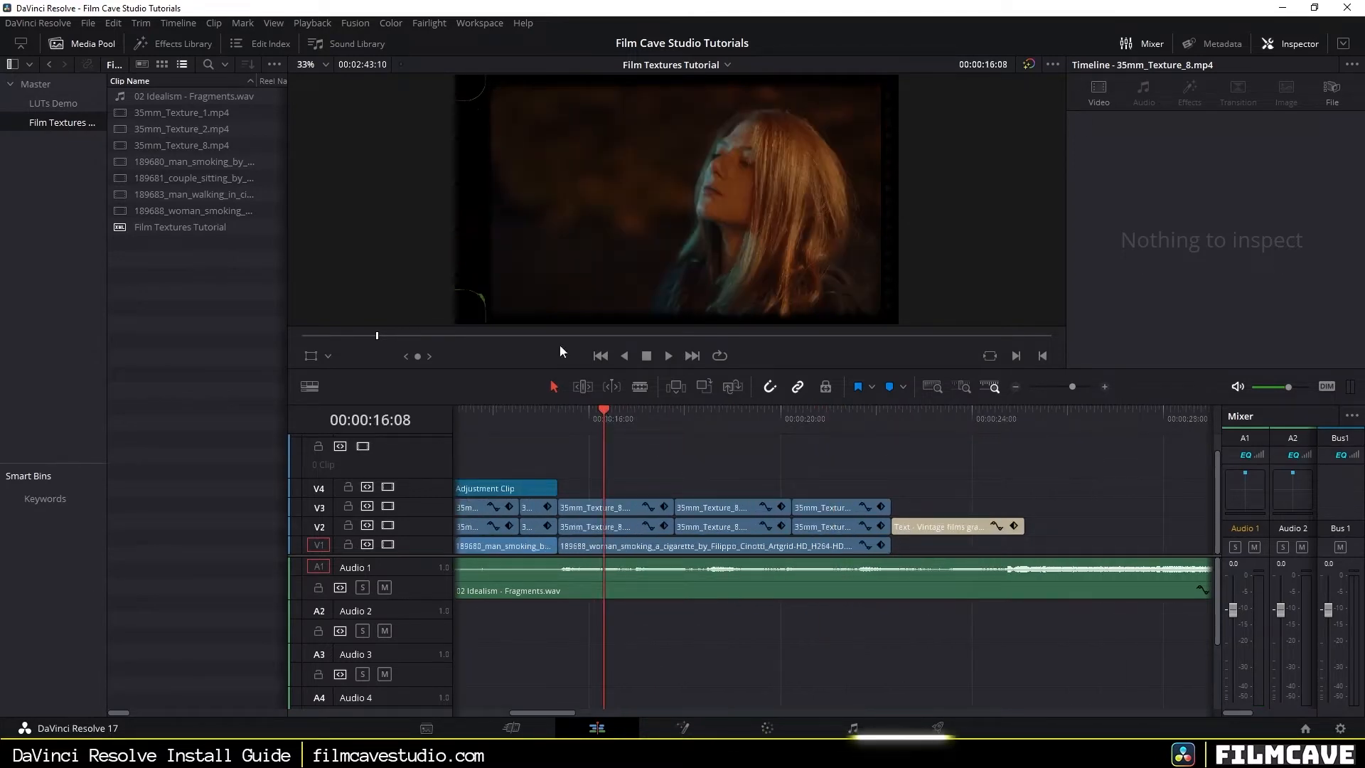
click(594, 515)
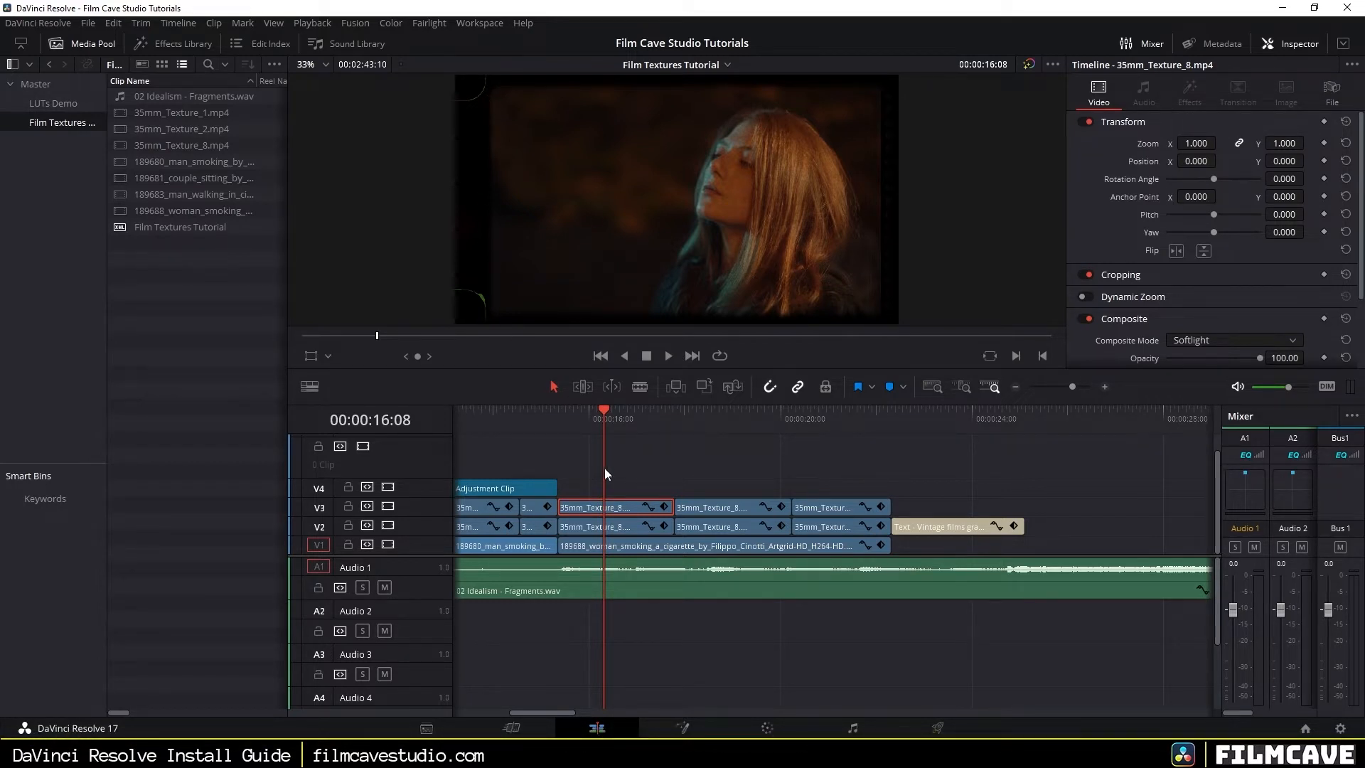
scroll(632, 546, down, 6)
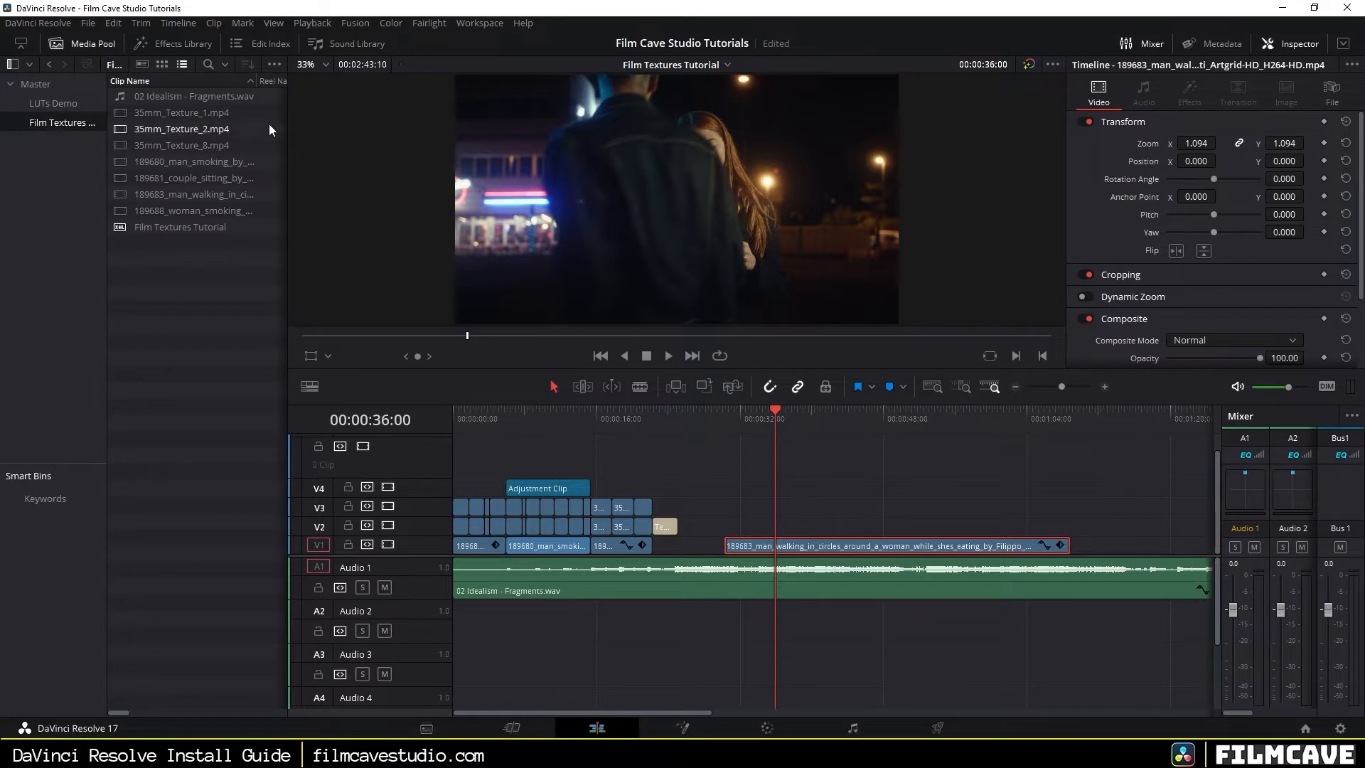
Step: Show the Power Bins in the media pool, enlarge their area and expand their Master bin
click(273, 24)
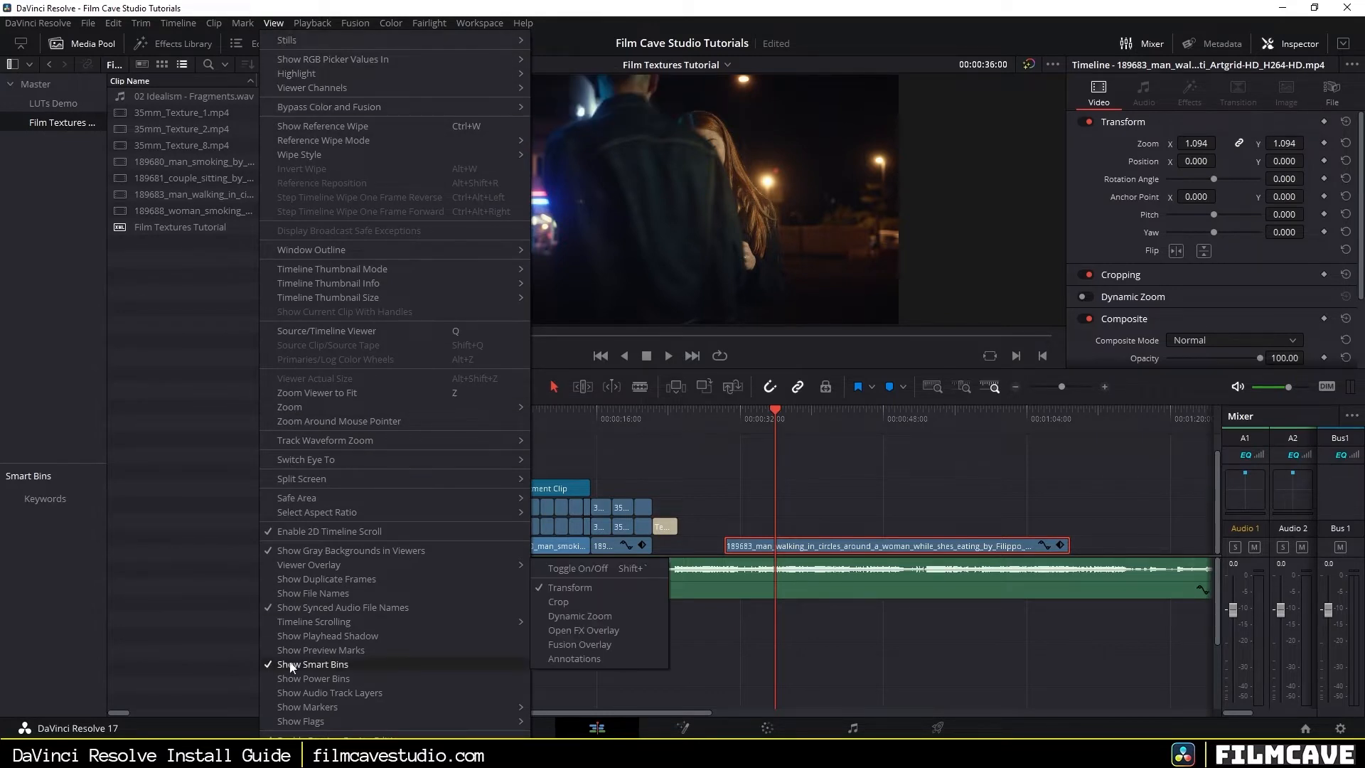
click(298, 679)
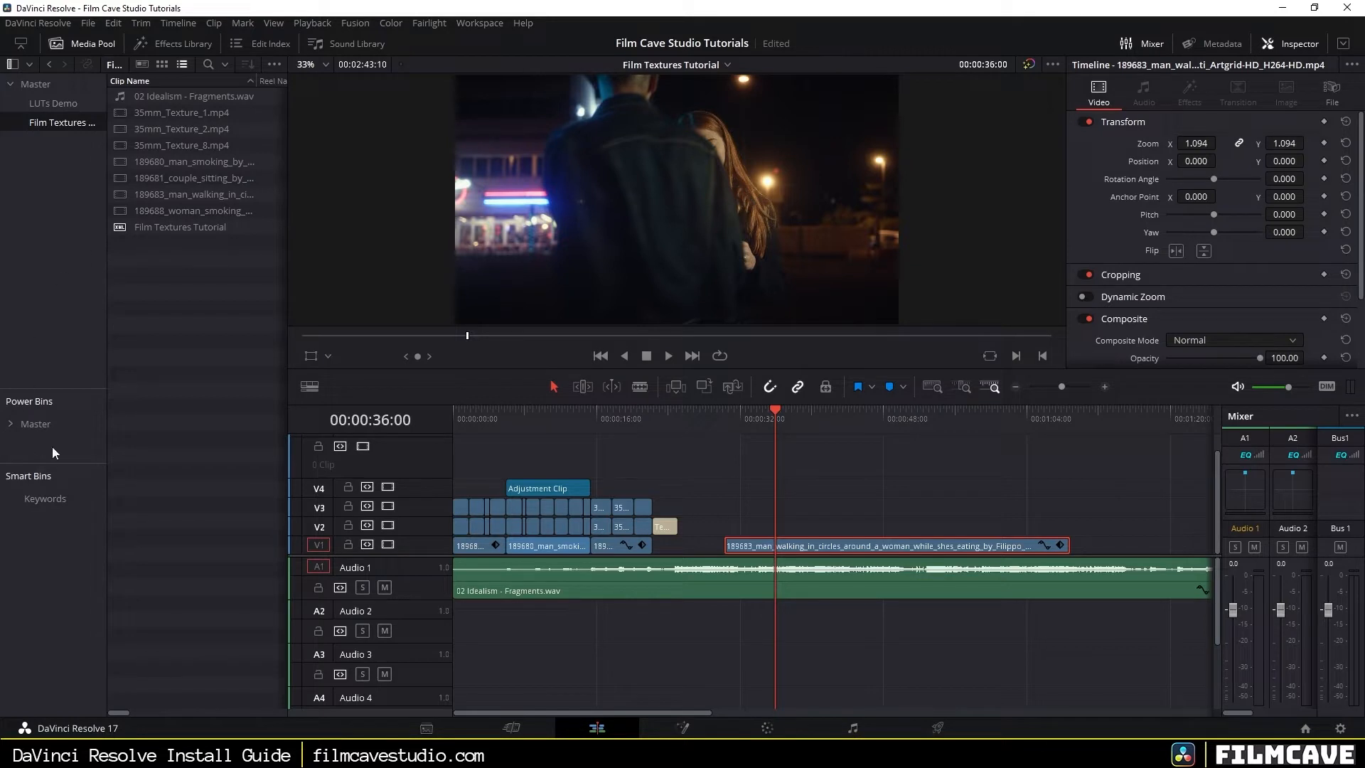
drag(61, 464, 62, 504)
click(15, 422)
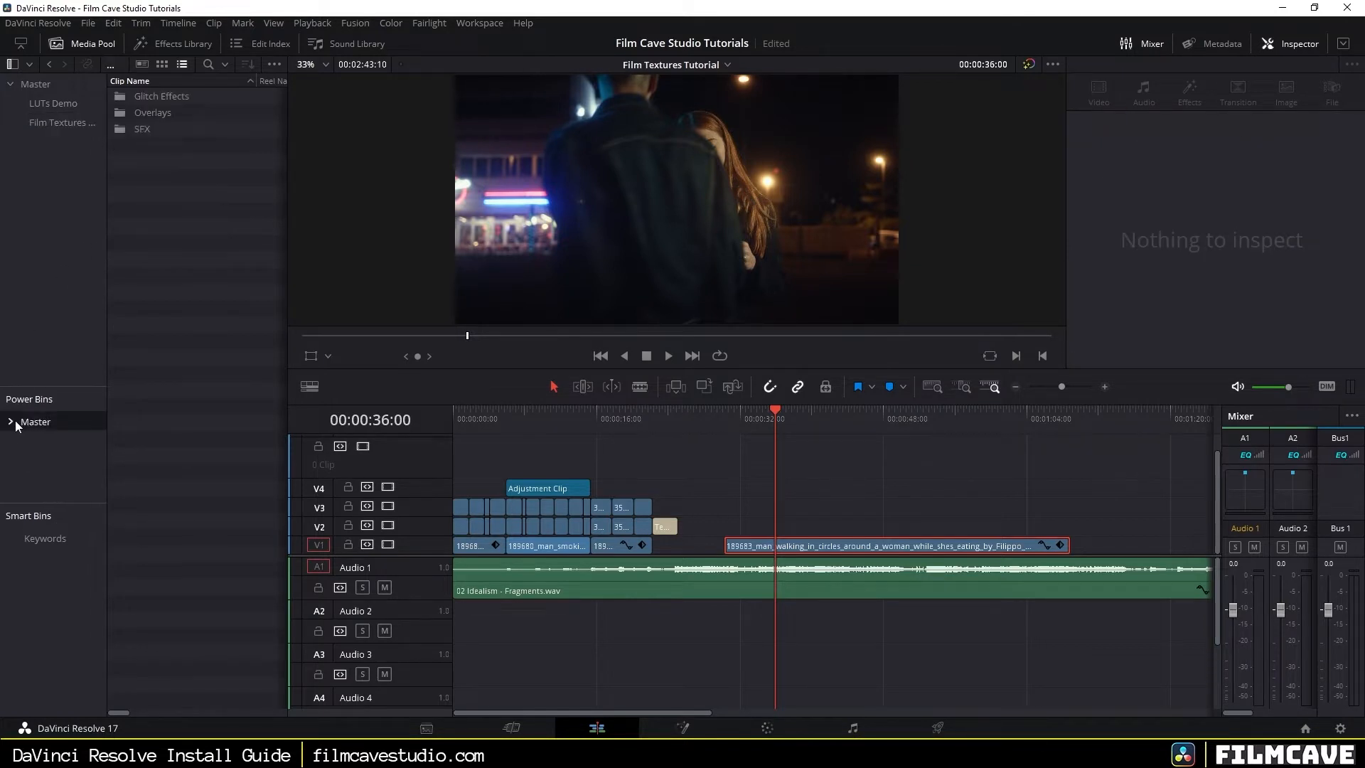
click(10, 423)
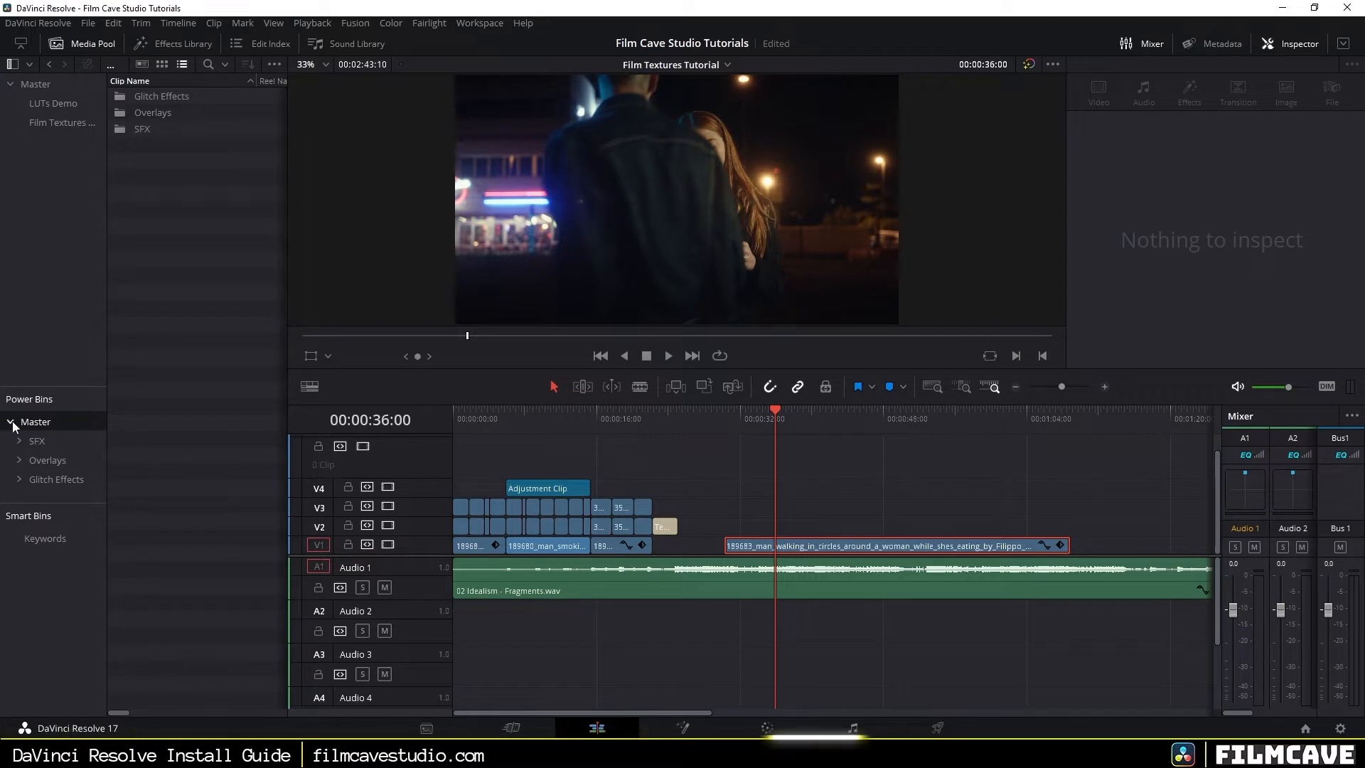
Step: Create a new bin named Film Textures in the Power Bins Master and open it
right_click(33, 421)
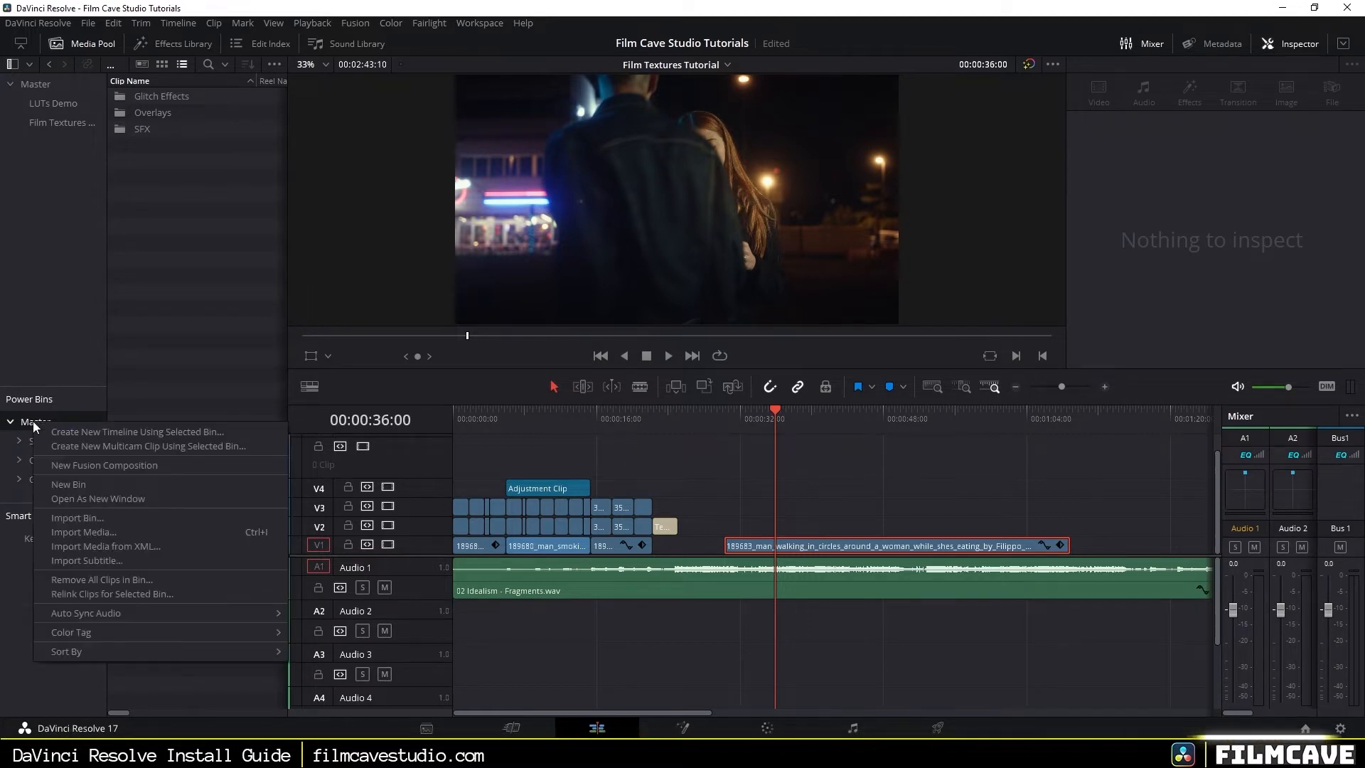
click(91, 487)
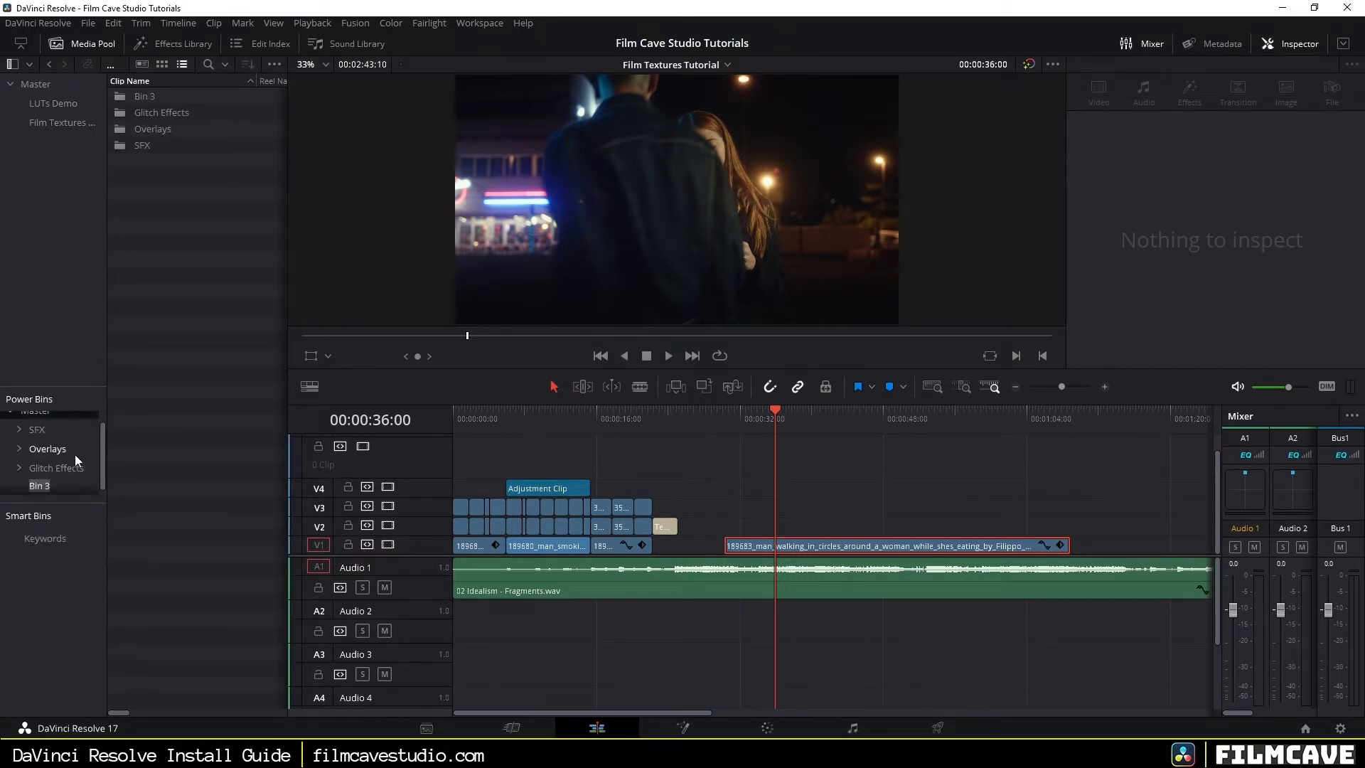
text(Film Textures)
key(Return)
click(67, 483)
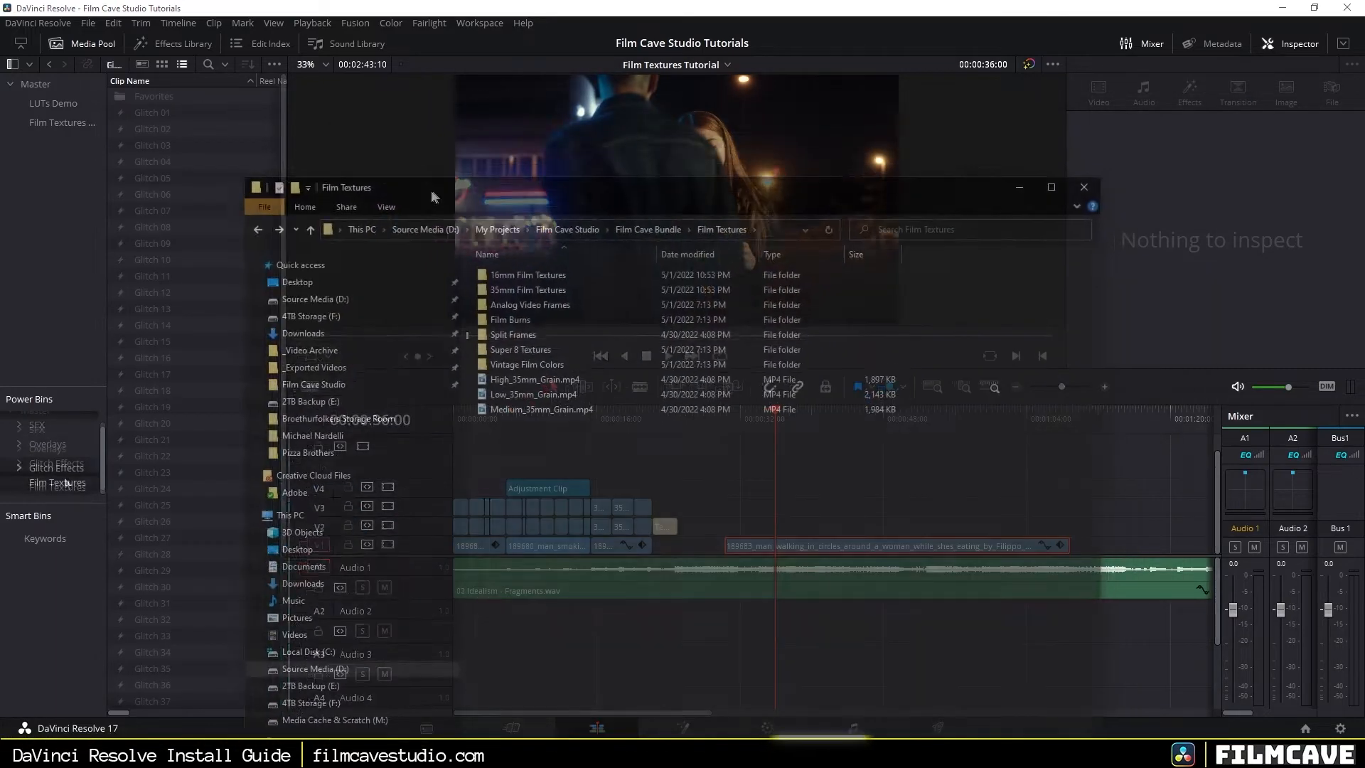
Step: Import the five clips of the 35mm Film Textures folder into the Film Textures power bin
drag(431, 189, 654, 58)
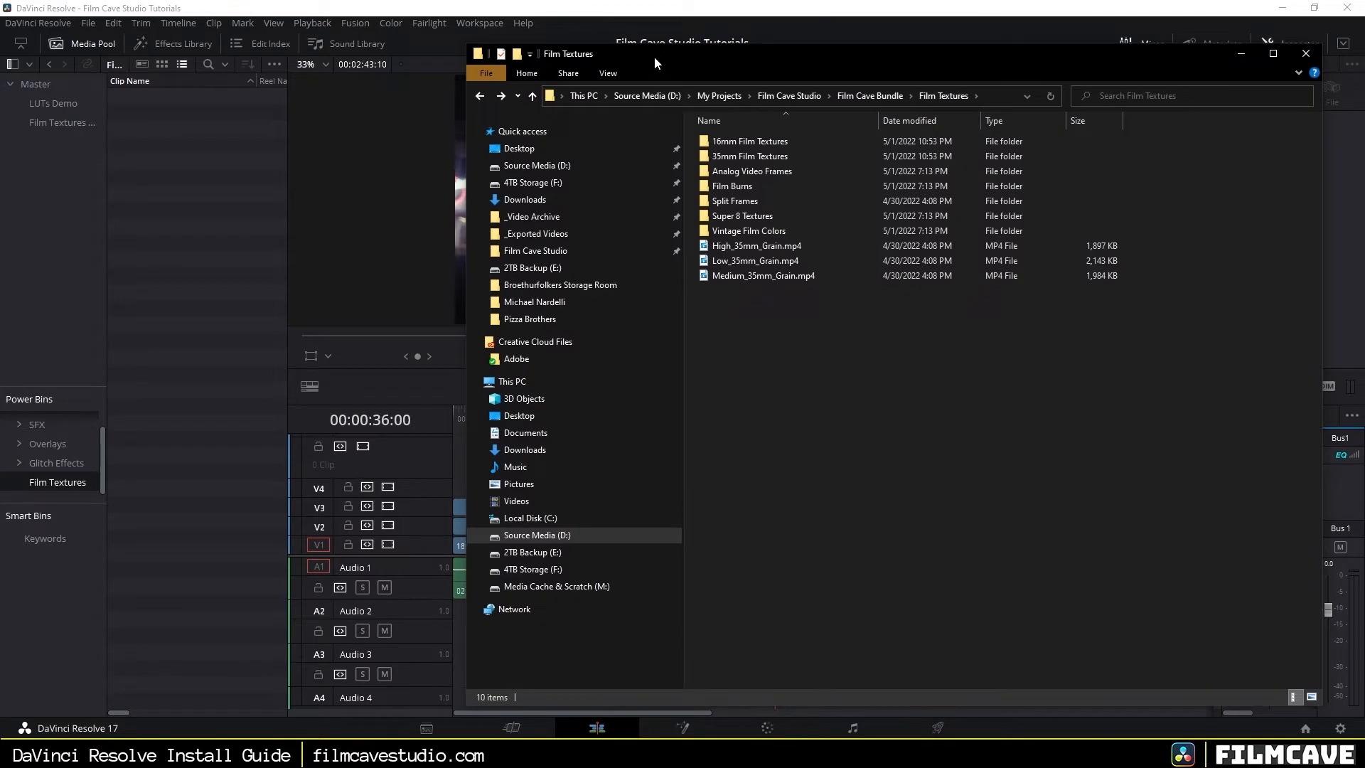
double_click(722, 156)
drag(1085, 256, 68, 484)
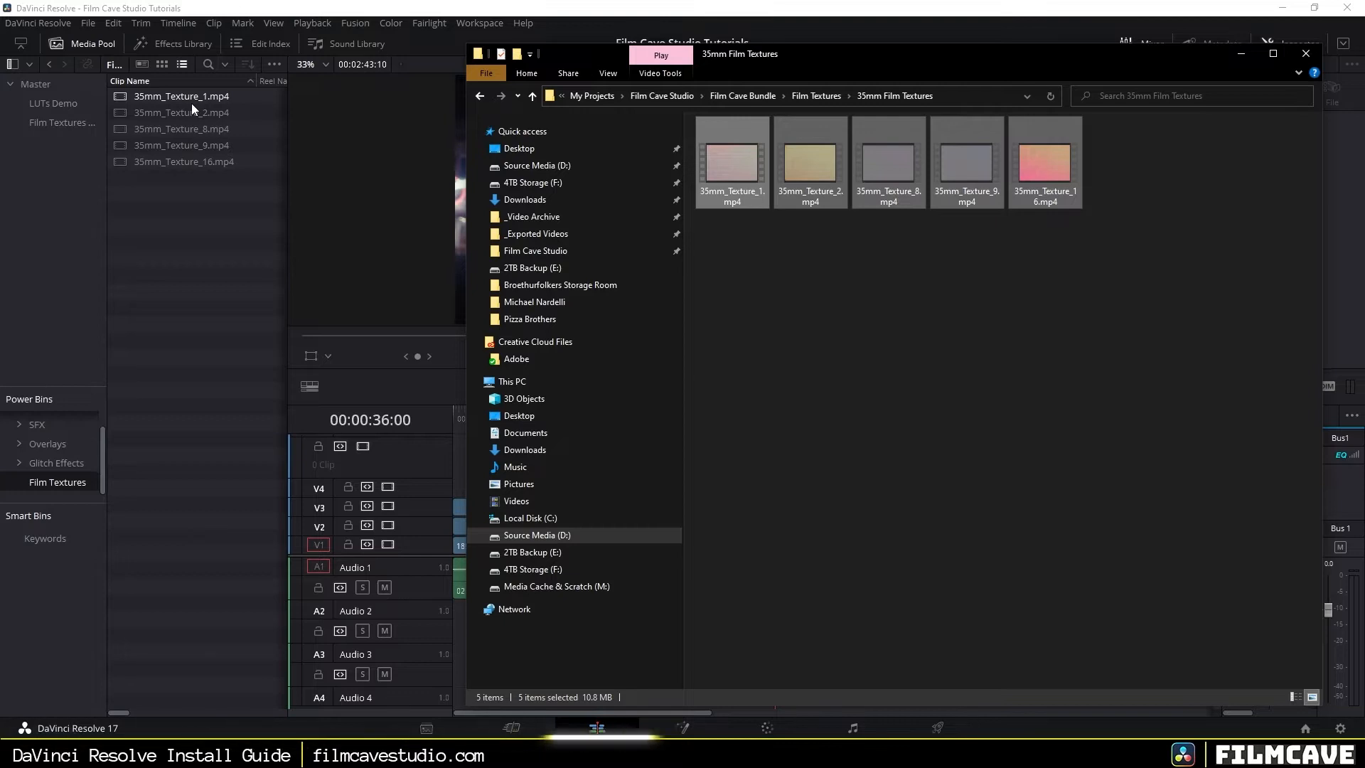
click(175, 264)
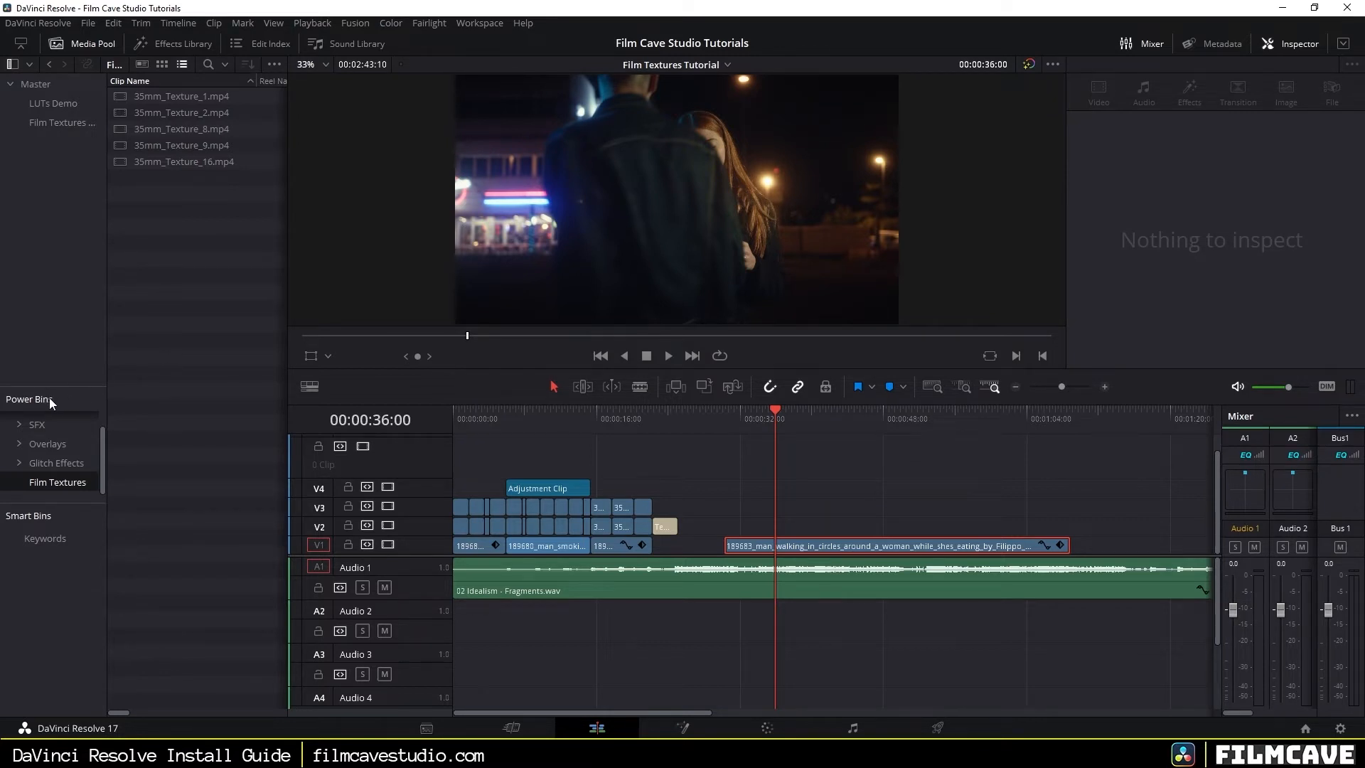
Step: Place 35mm_Texture_1.mp4 on V2 at the start of the man walking in circles clip and select it for inspection
click(189, 101)
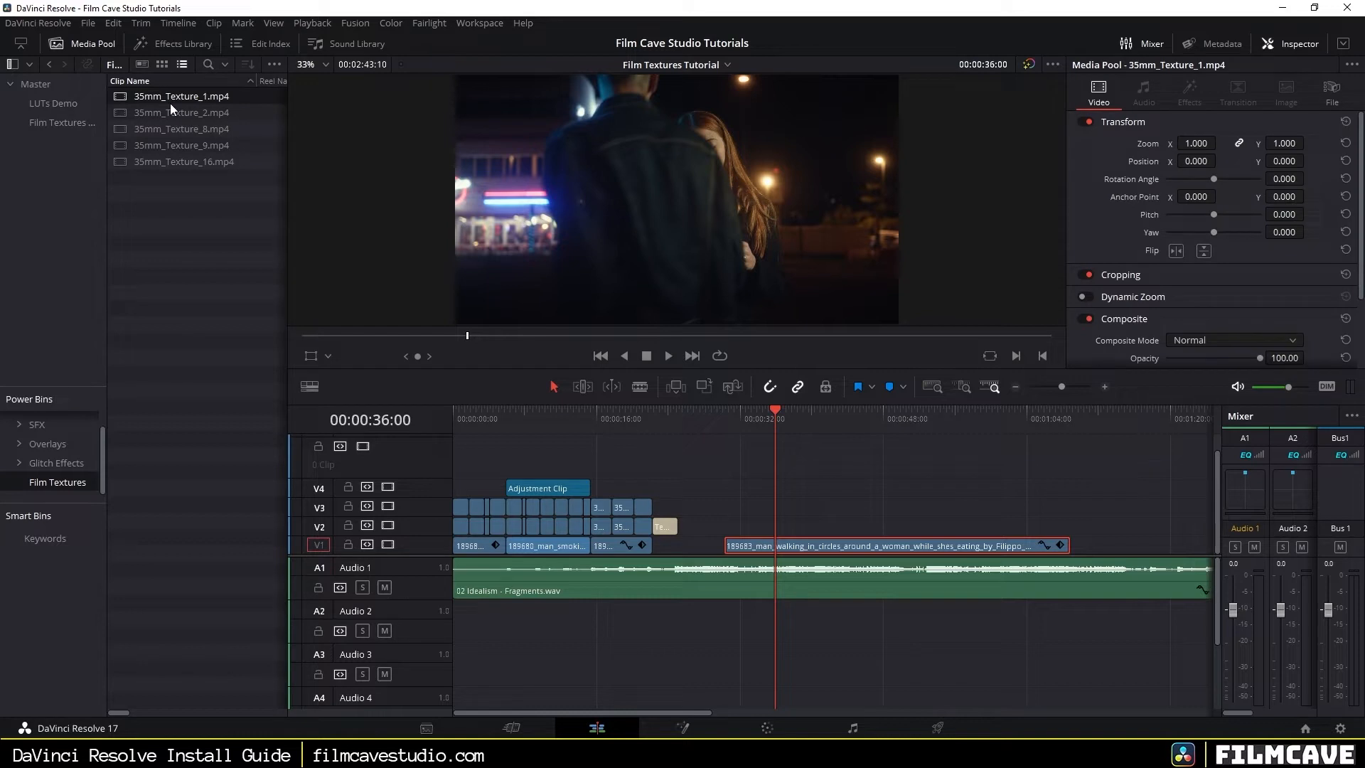
drag(145, 96, 728, 538)
scroll(844, 536, up, 2)
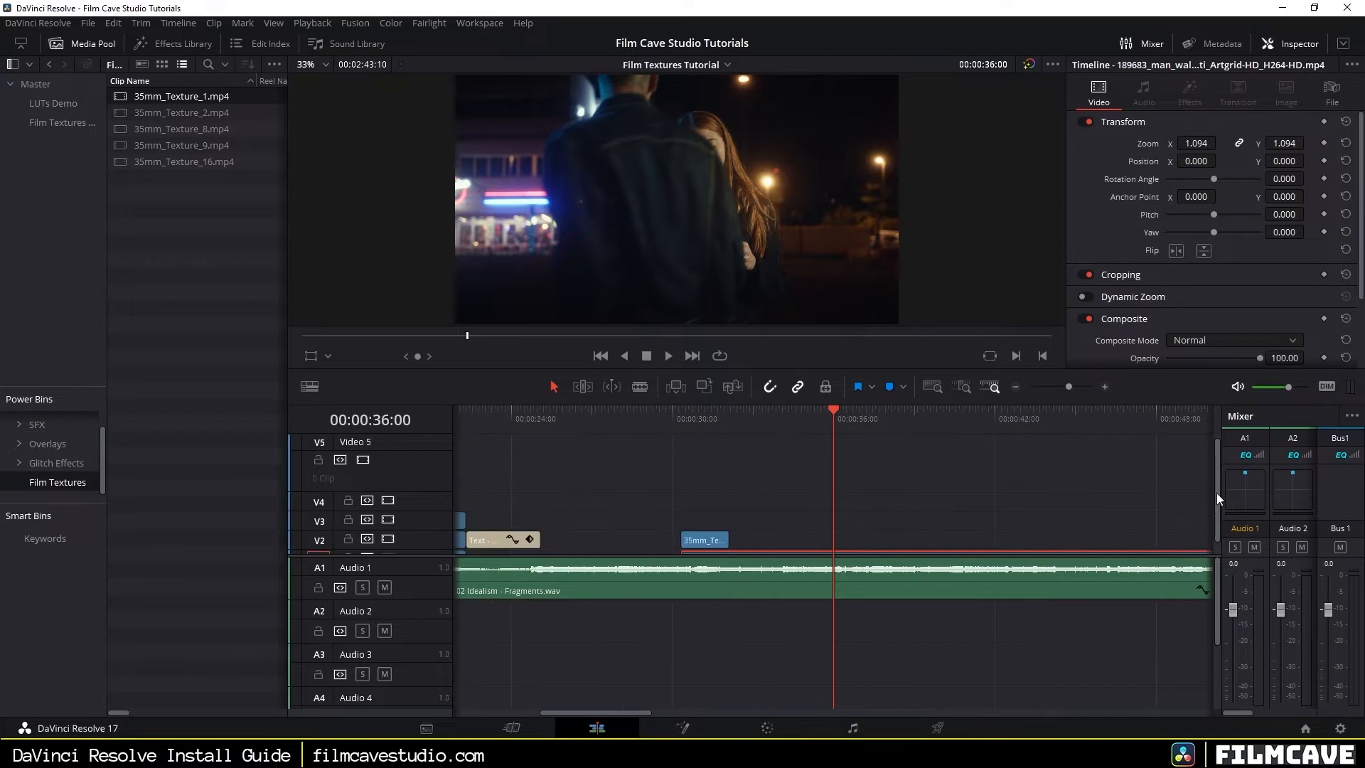
drag(1217, 499, 1221, 534)
click(743, 482)
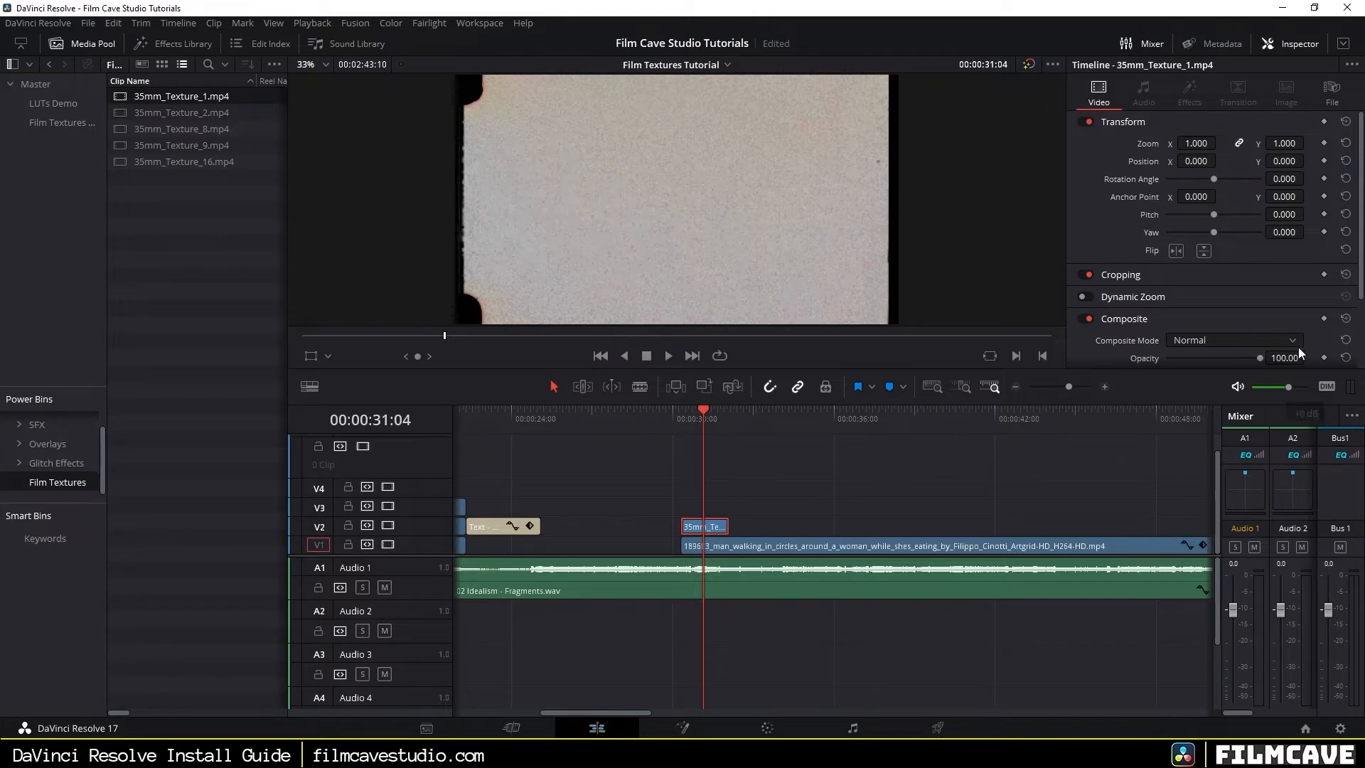
drag(1361, 218, 1361, 263)
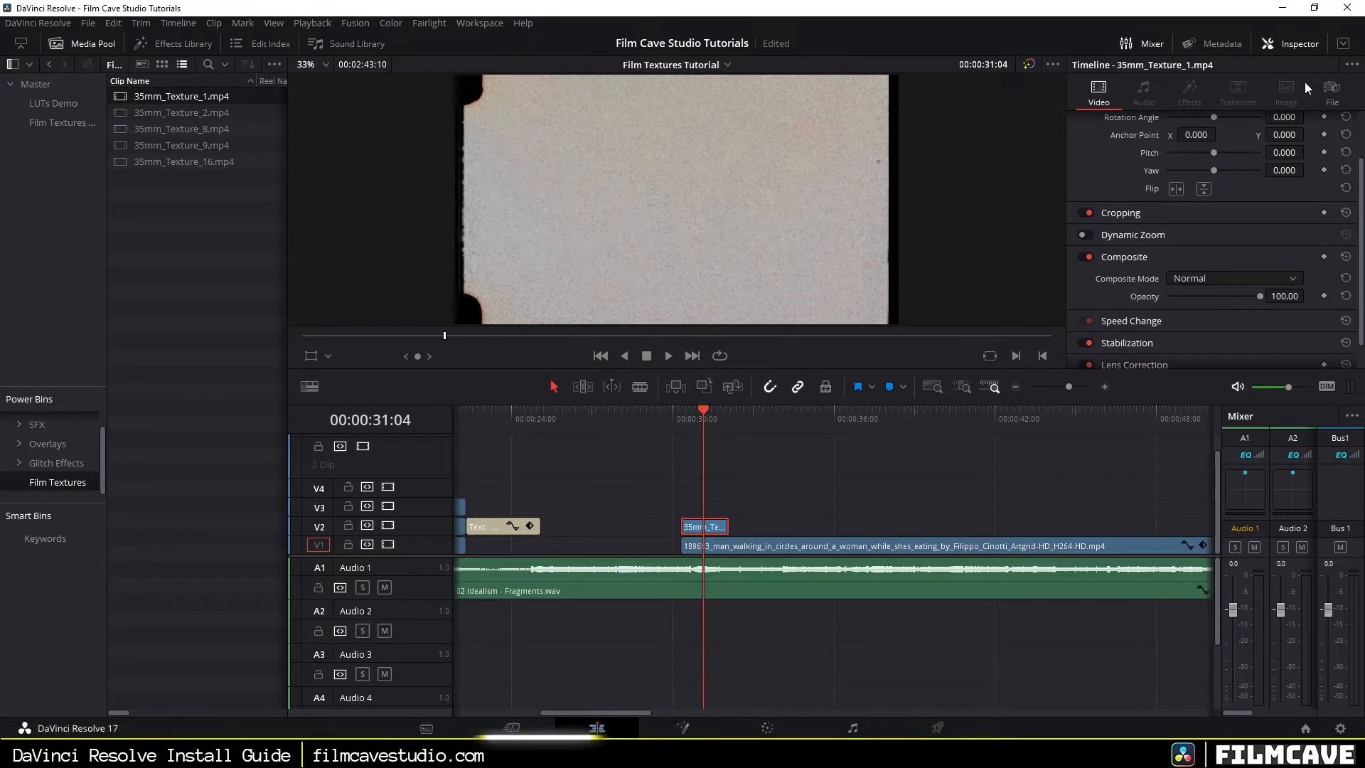
Step: Hide and reshow the Inspector and the Media Pool
click(1286, 45)
click(1286, 45)
click(1287, 46)
click(1286, 45)
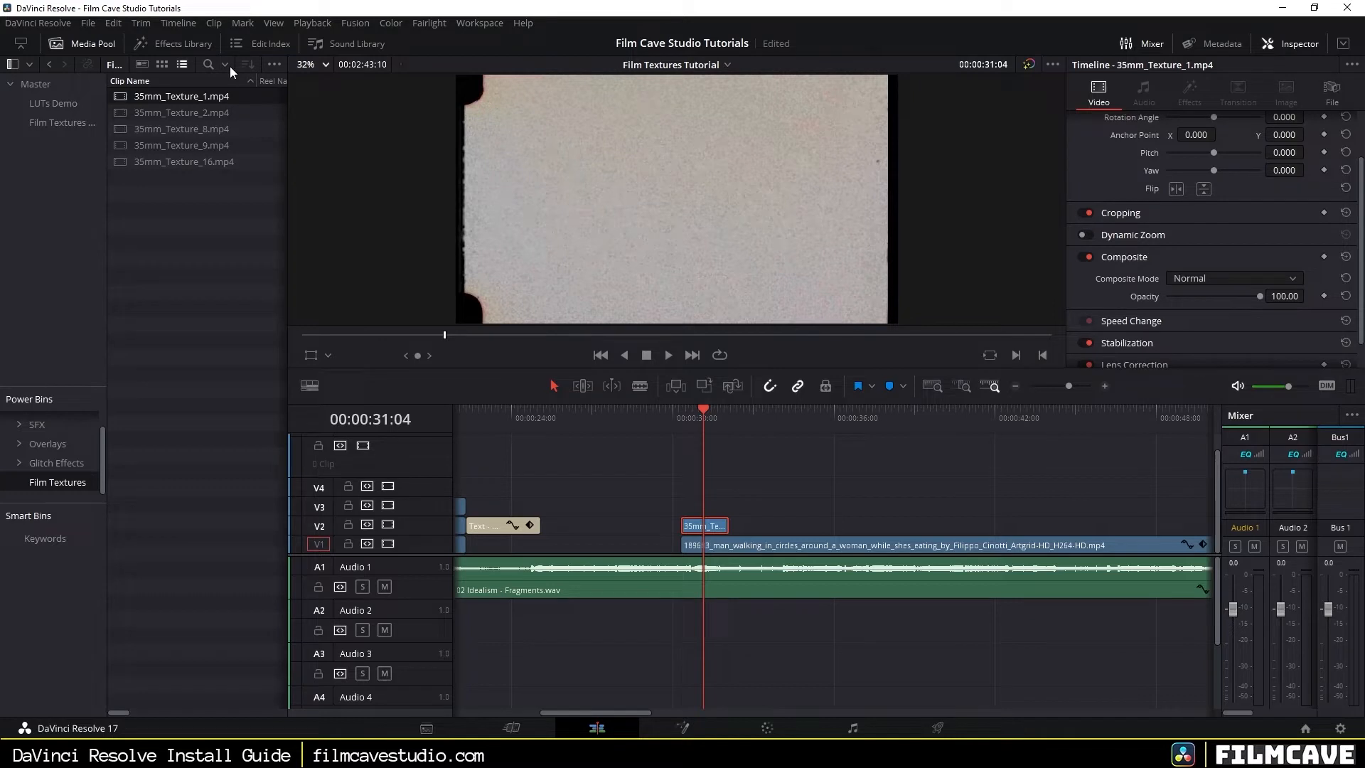
click(75, 44)
click(87, 44)
Step: Set the composite mode of the 35mm_Texture_1.mp4 clip on V2 to Multiply and save the project
scroll(1239, 136, down, 1)
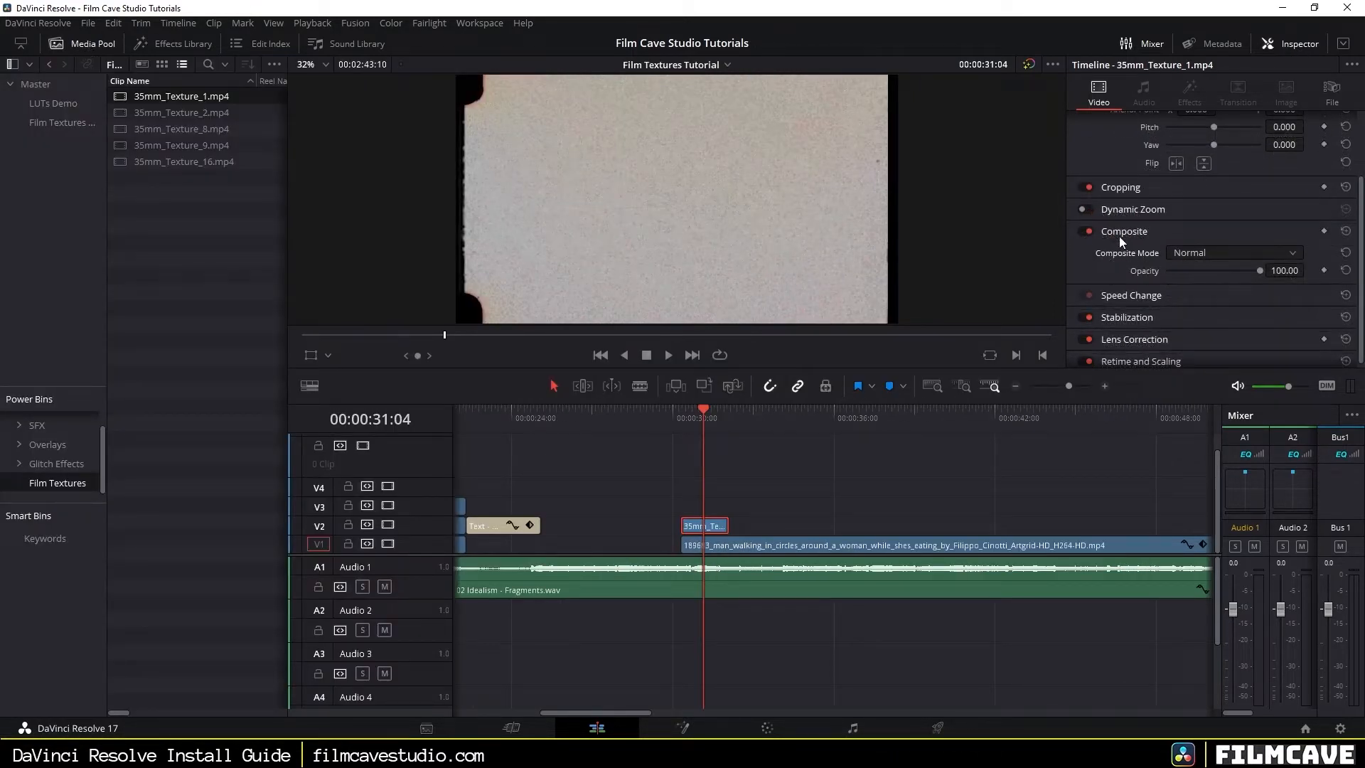
scroll(1129, 233, up, 1)
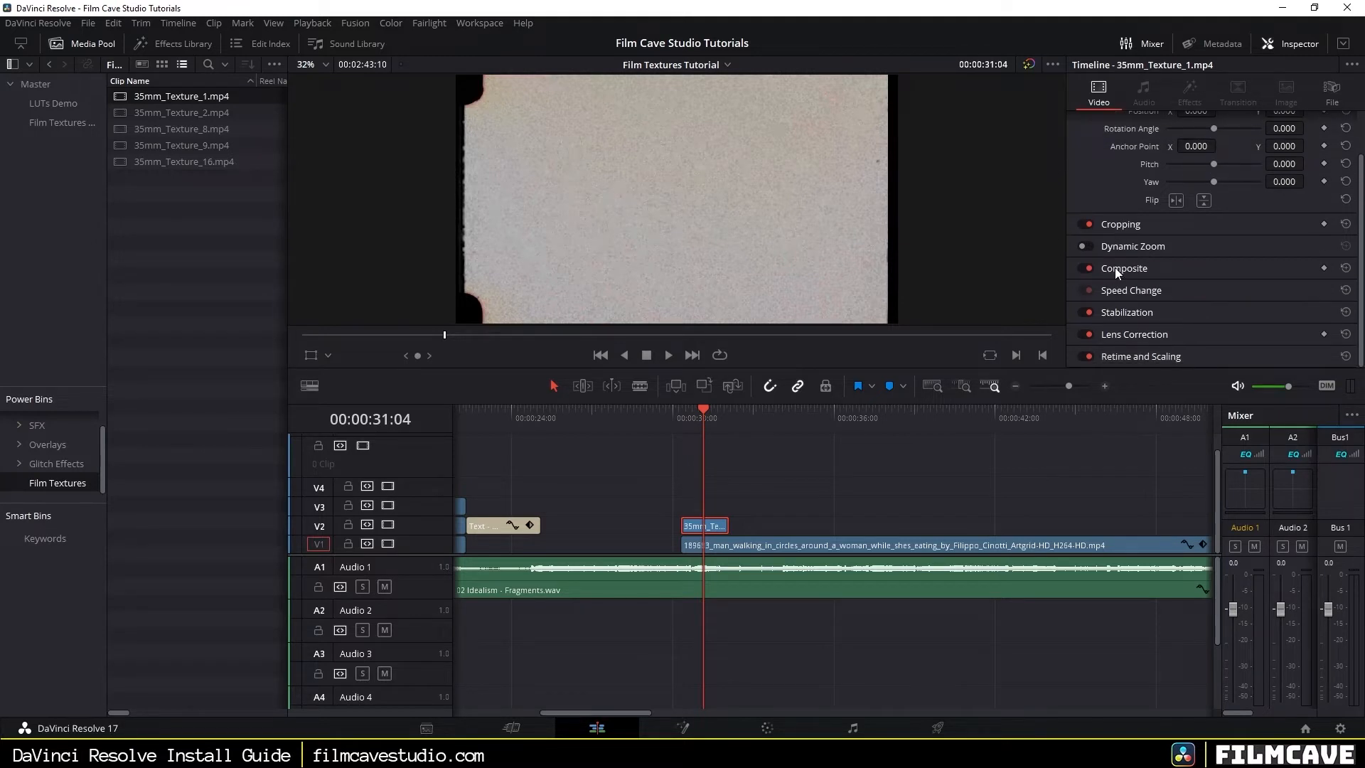
click(1086, 269)
click(1084, 268)
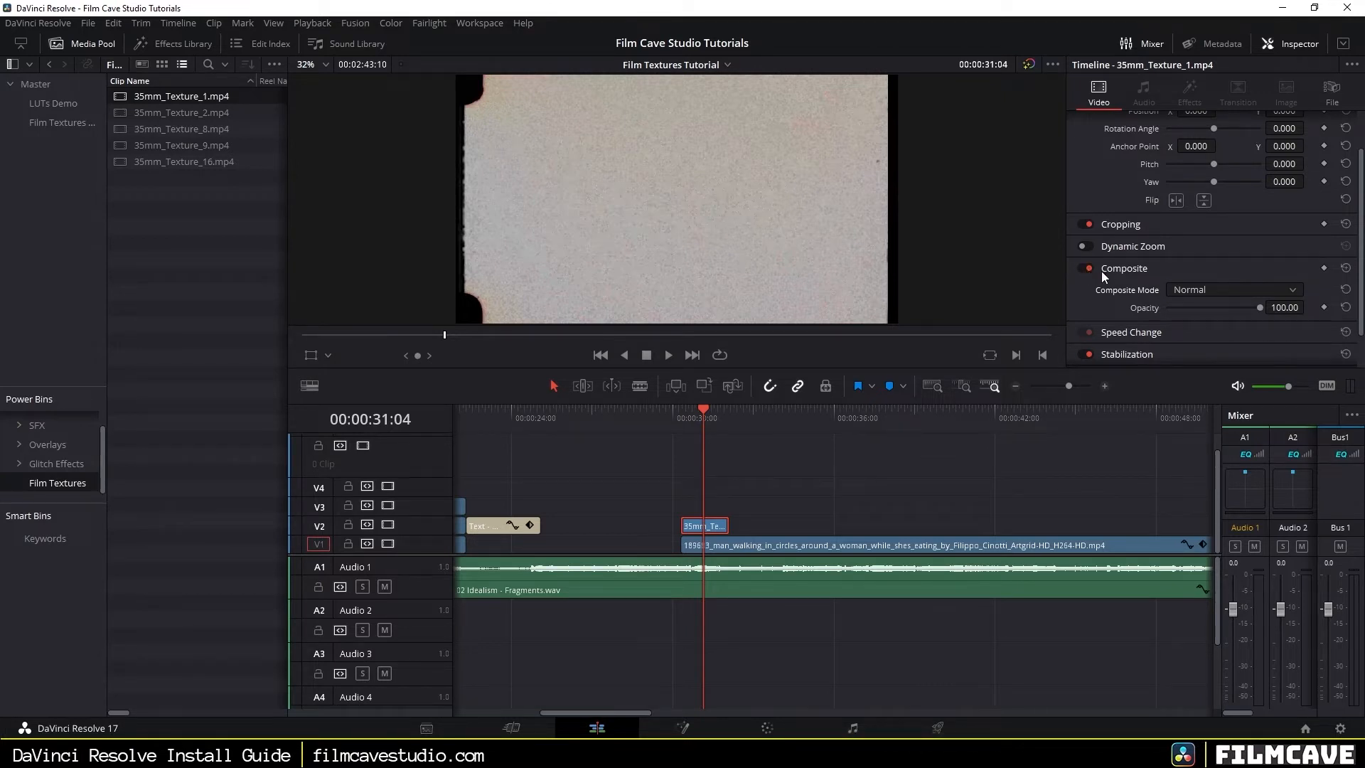
click(1221, 291)
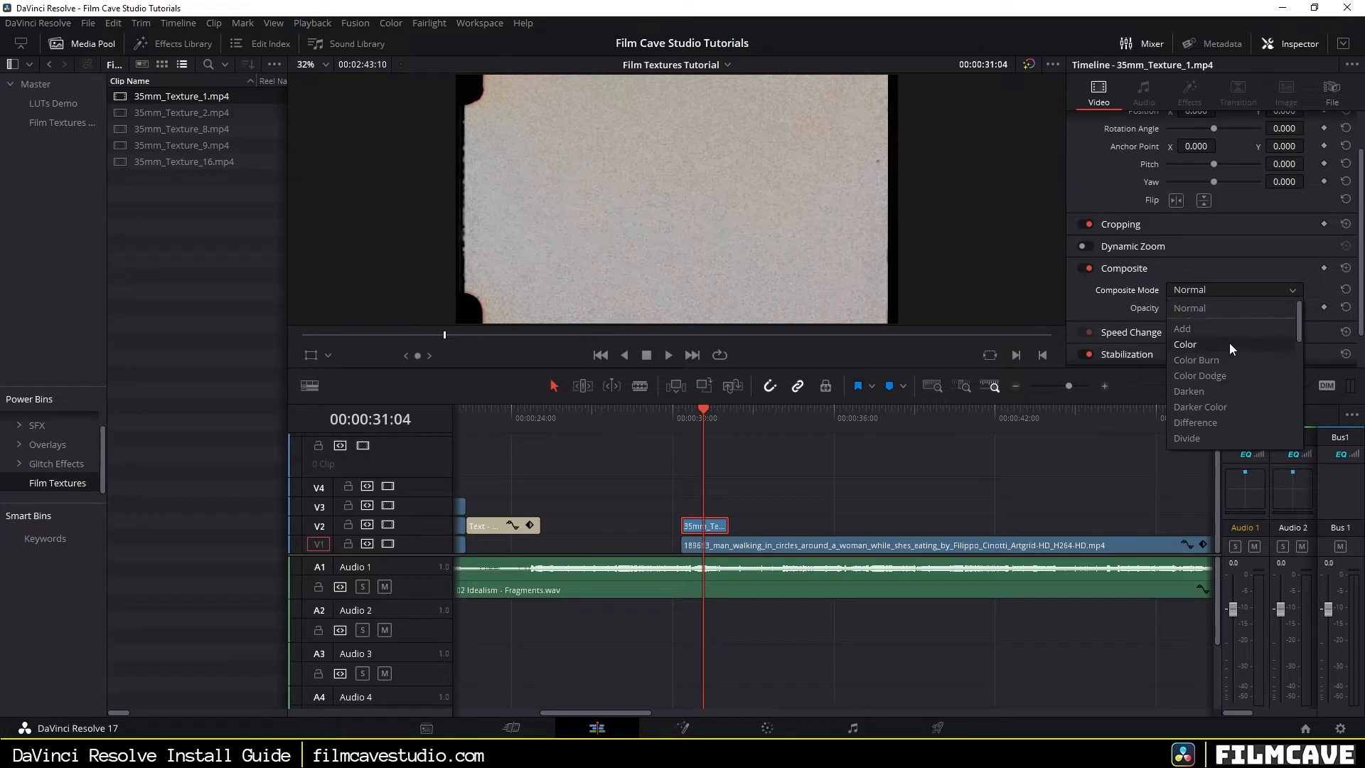
scroll(1225, 348, down, 5)
scroll(1222, 392, down, 3)
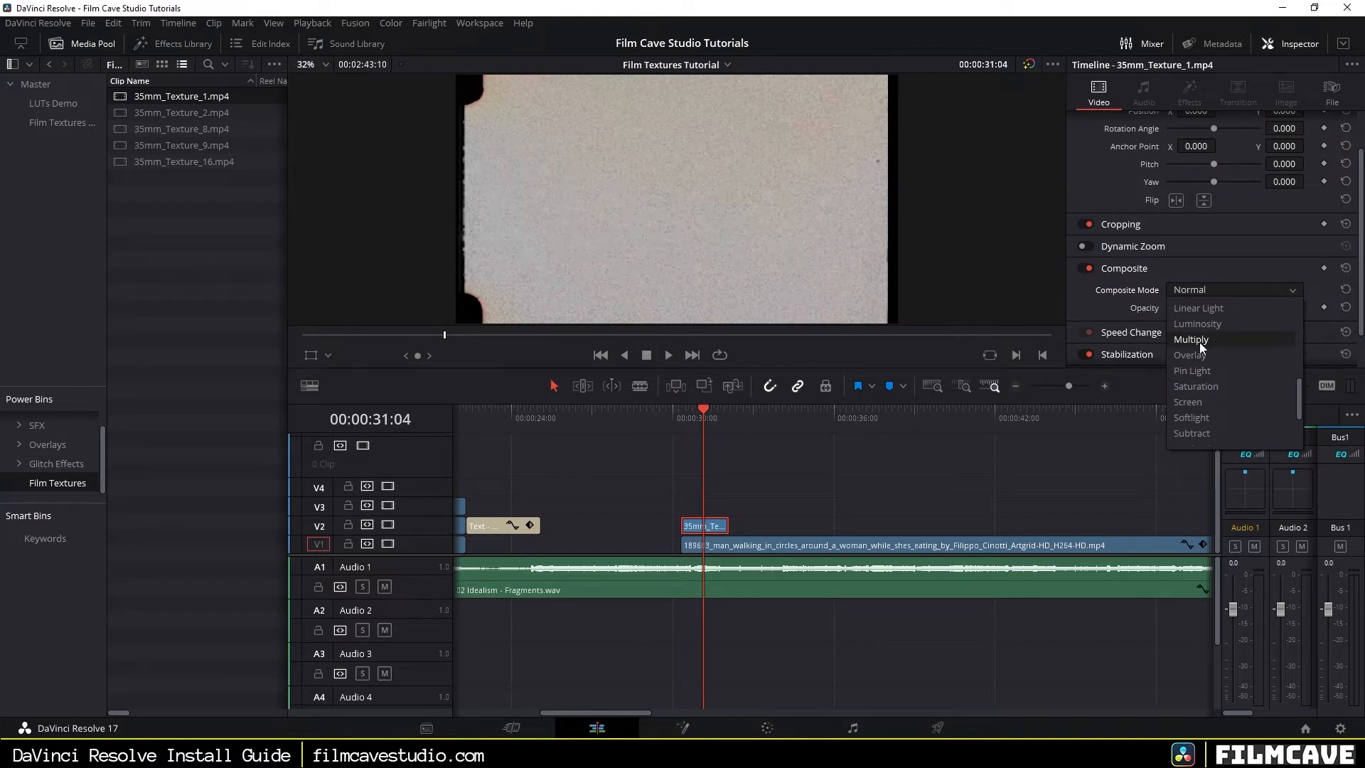
click(1193, 343)
key(ctrl+s)
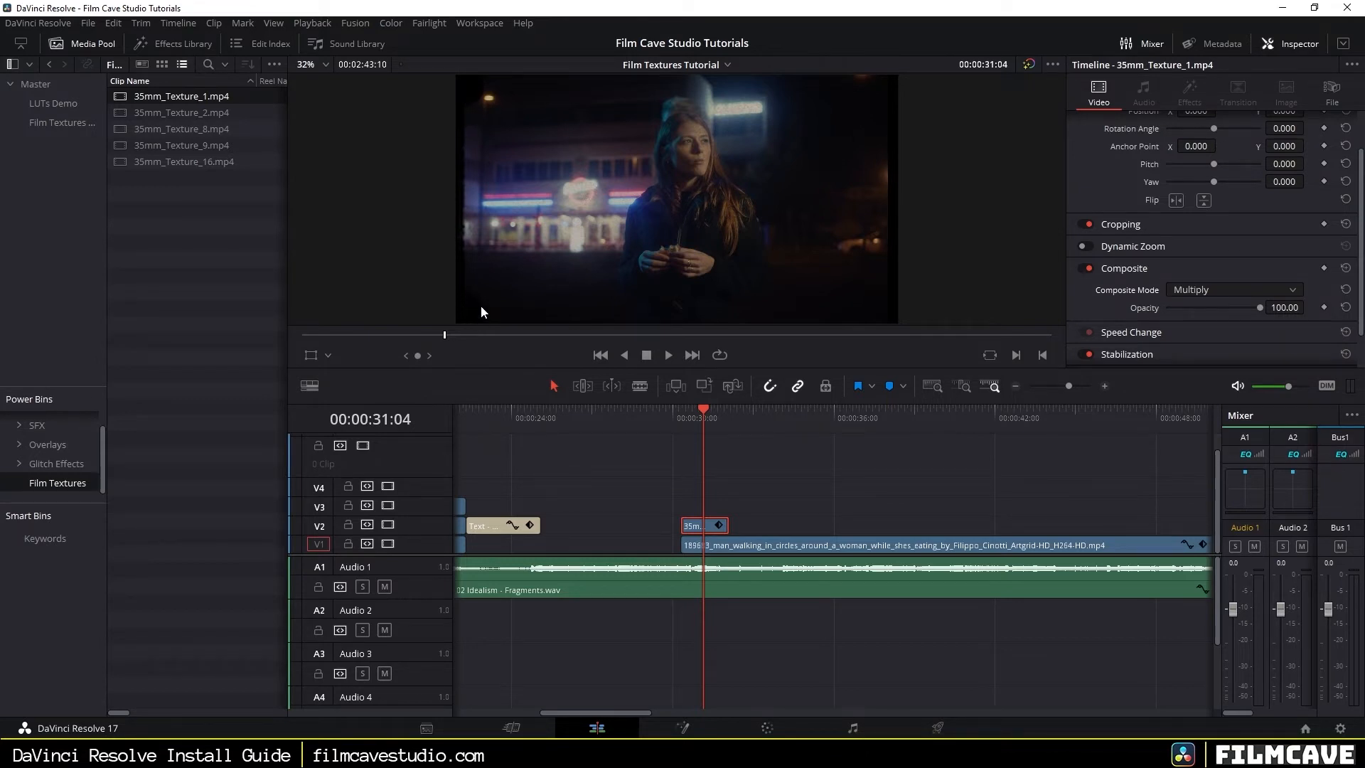
Step: Duplicate the 35mm_Texture_1.mp4 clip from V2 onto V3 directly above the original
key(Left)
key(Left)
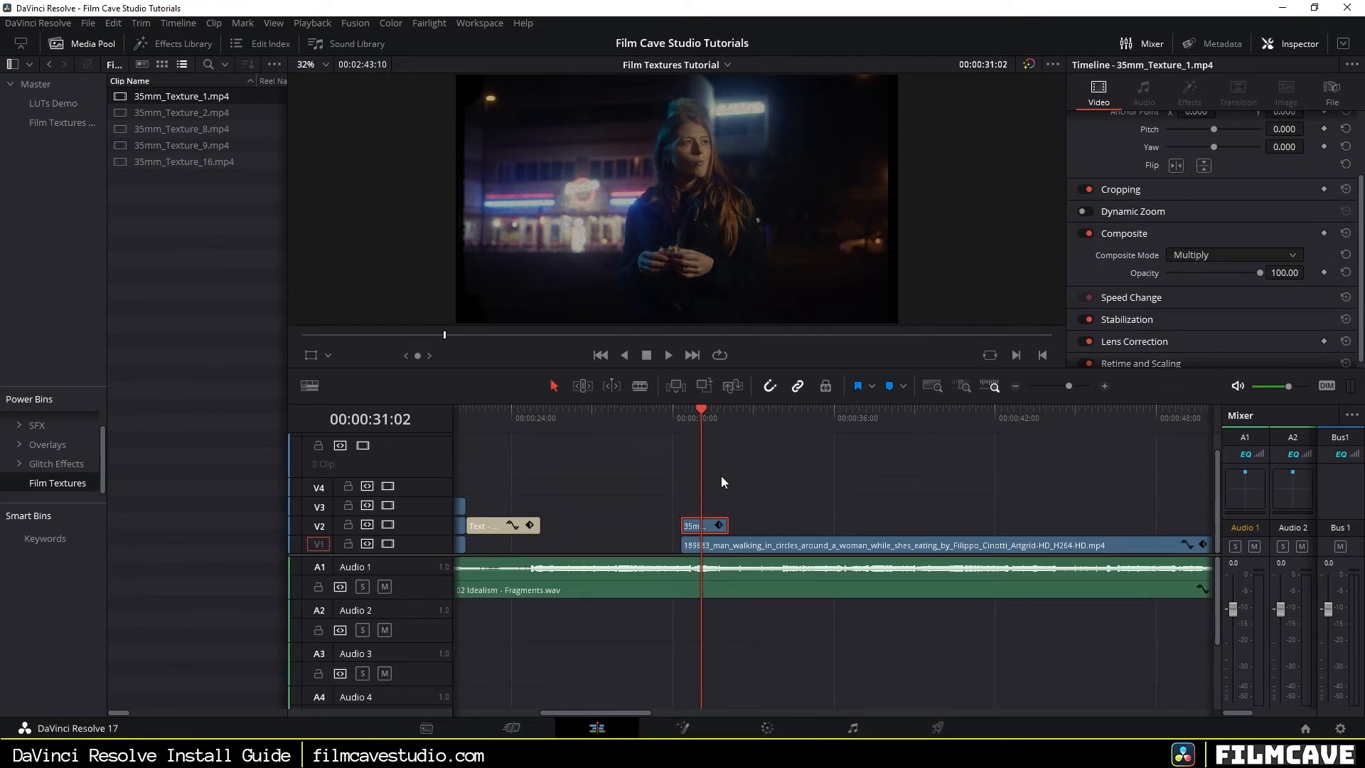
click(735, 507)
drag(702, 525, 705, 508)
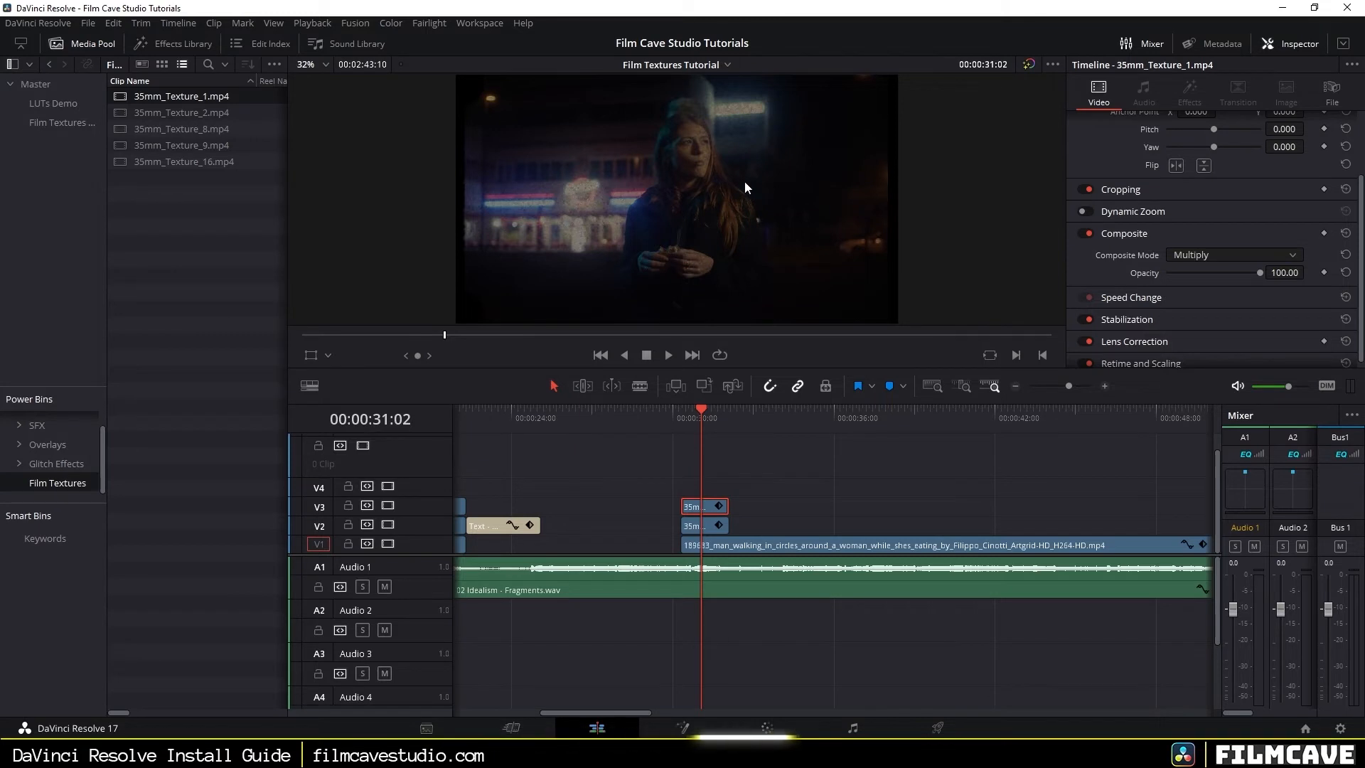
Step: Set the composite mode of the duplicated texture clip on V3 to Softlight
click(1212, 256)
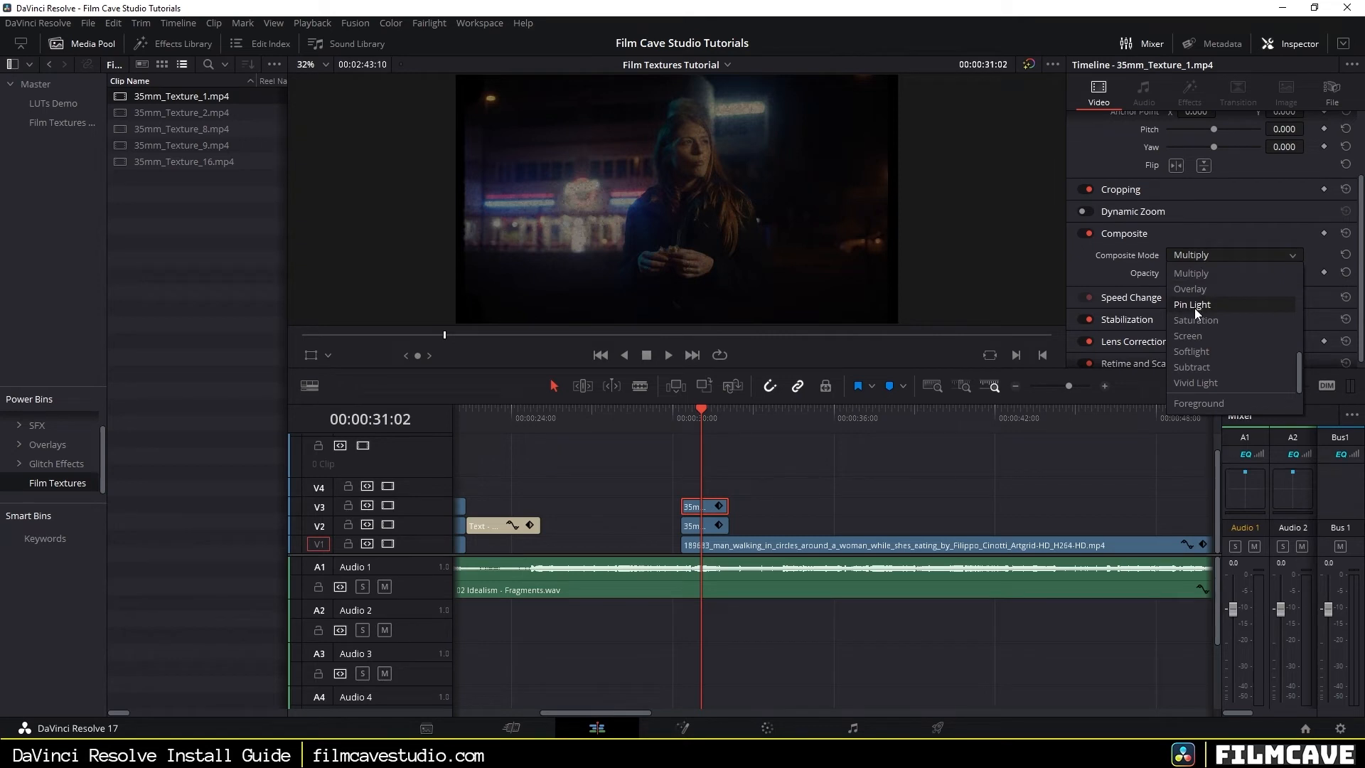
click(1194, 306)
click(1217, 257)
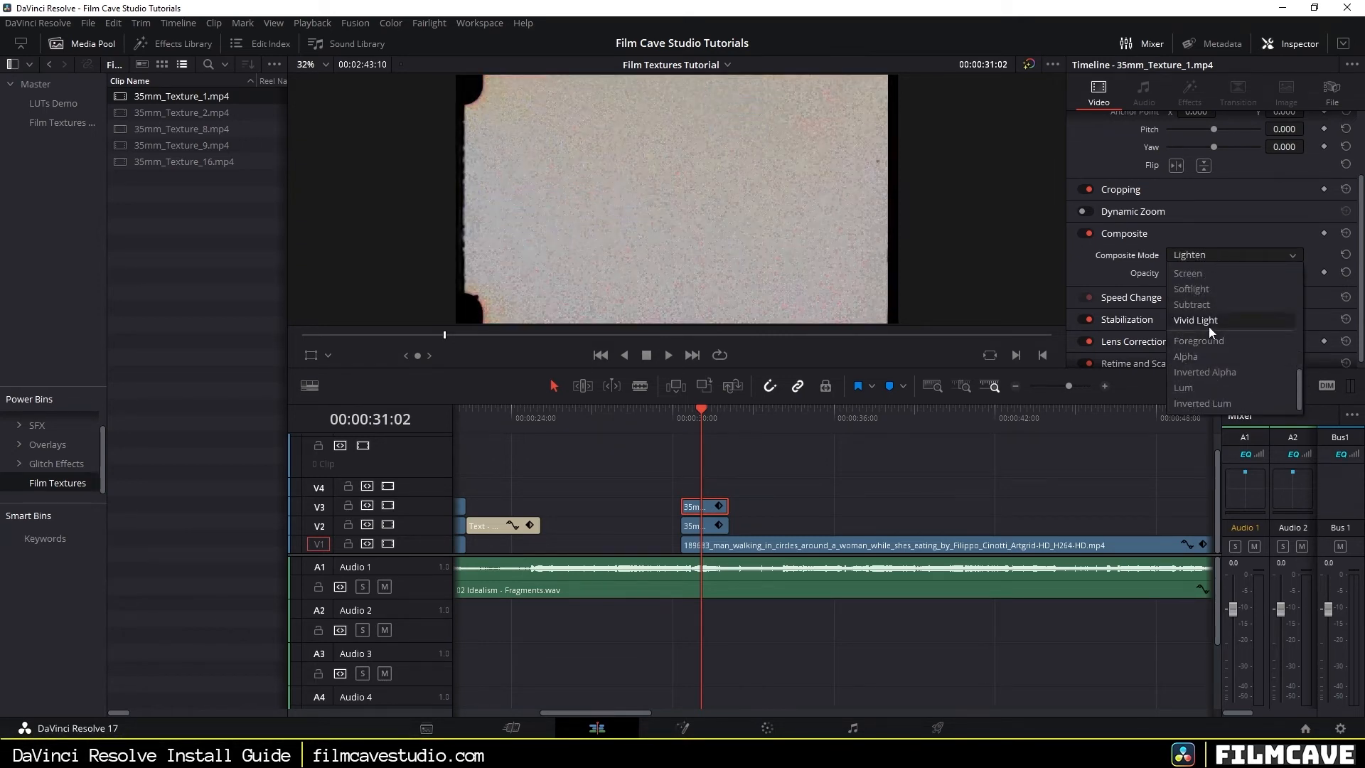
click(1200, 291)
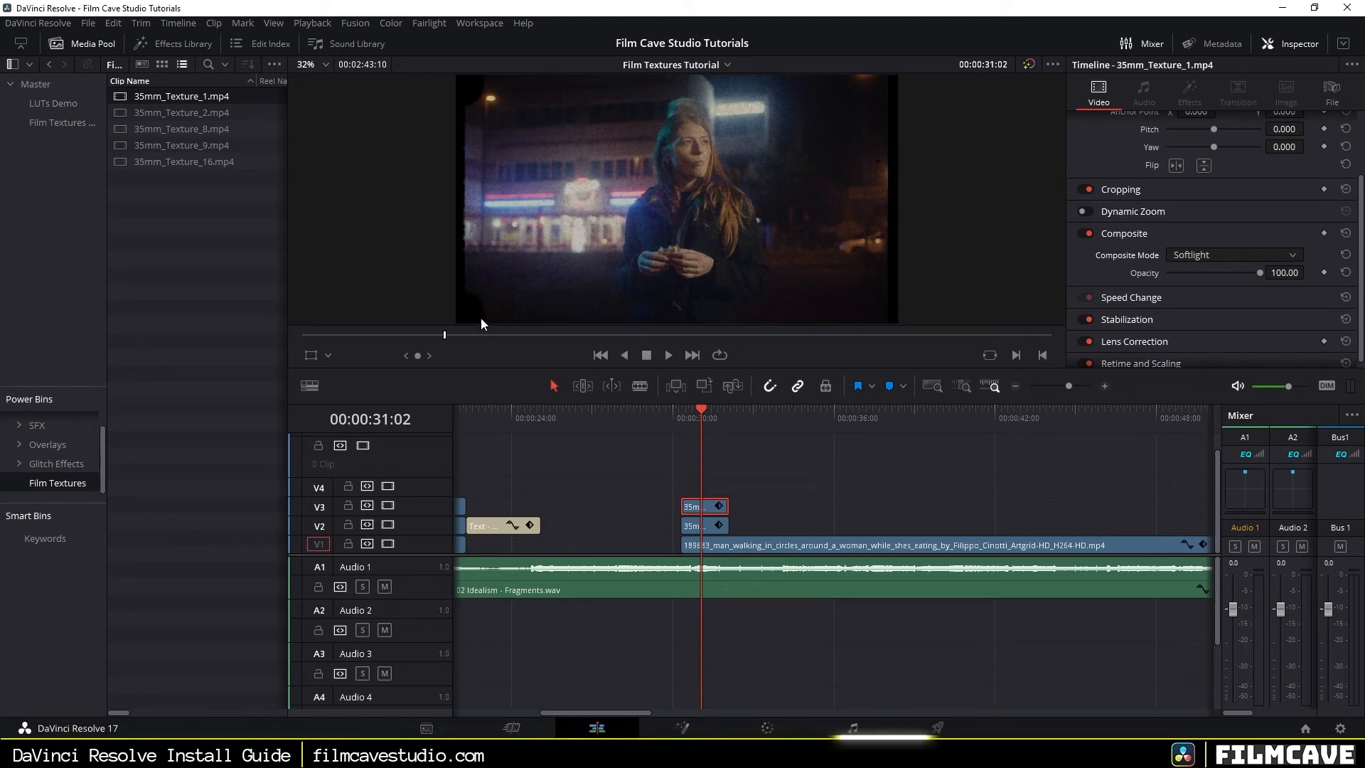
Step: Lower the opacity of the texture clip on V3 to about 75.57
click(703, 408)
drag(1259, 272, 1235, 274)
mouse_move(1219, 269)
mouse_down()
mouse_move(1163, 269)
mouse_move(1254, 273)
mouse_move(1171, 272)
mouse_move(1237, 272)
mouse_up()
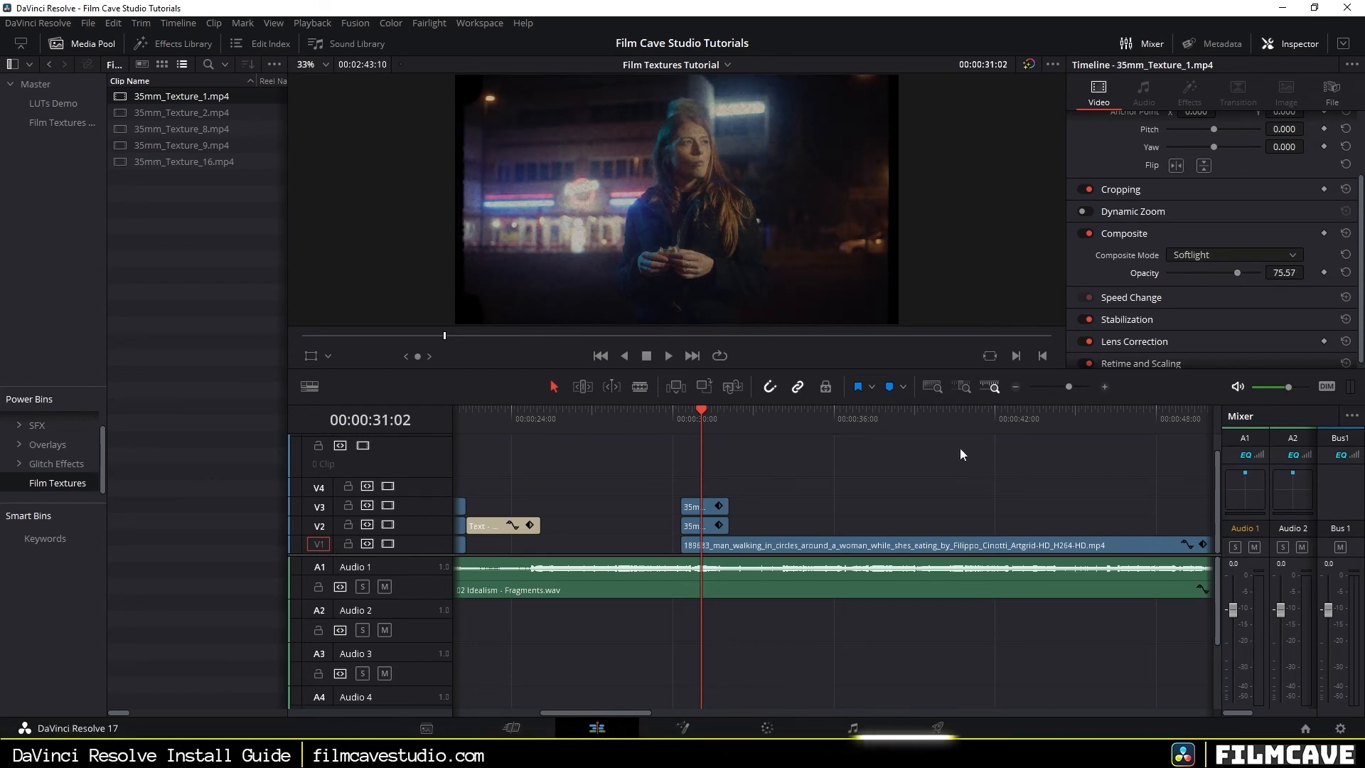
Step: Try to extend the end of the 35mm_Texture_1.mp4 clip on V3 over more of the footage
click(704, 507)
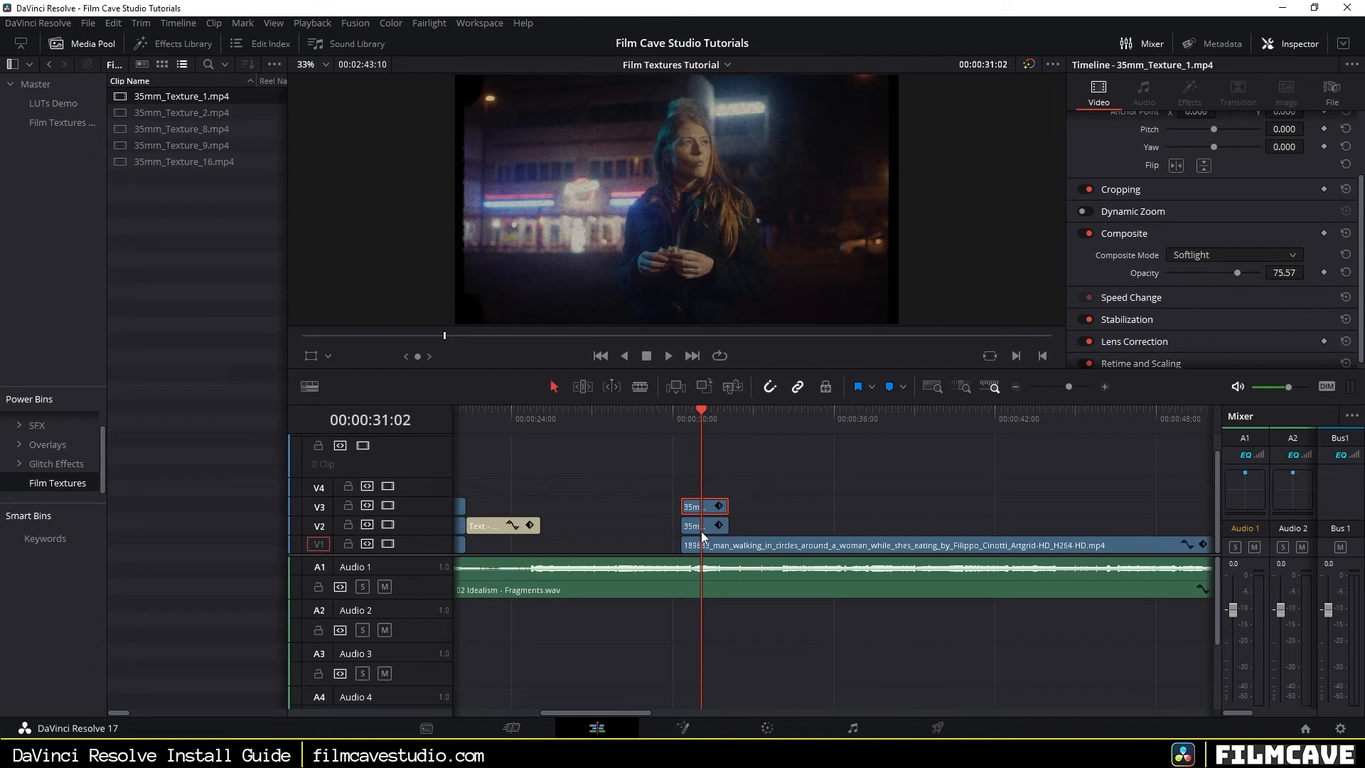
scroll(713, 496, up, 3)
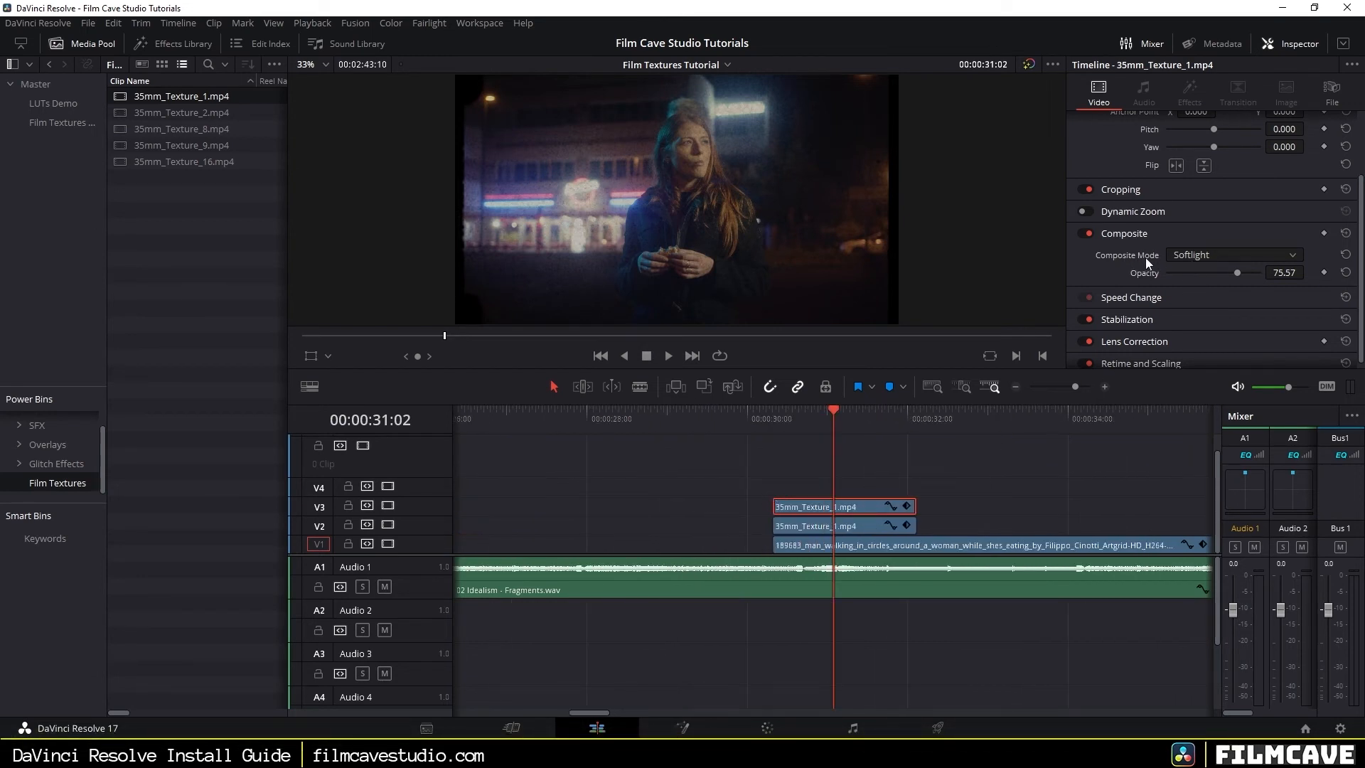
click(826, 413)
click(545, 413)
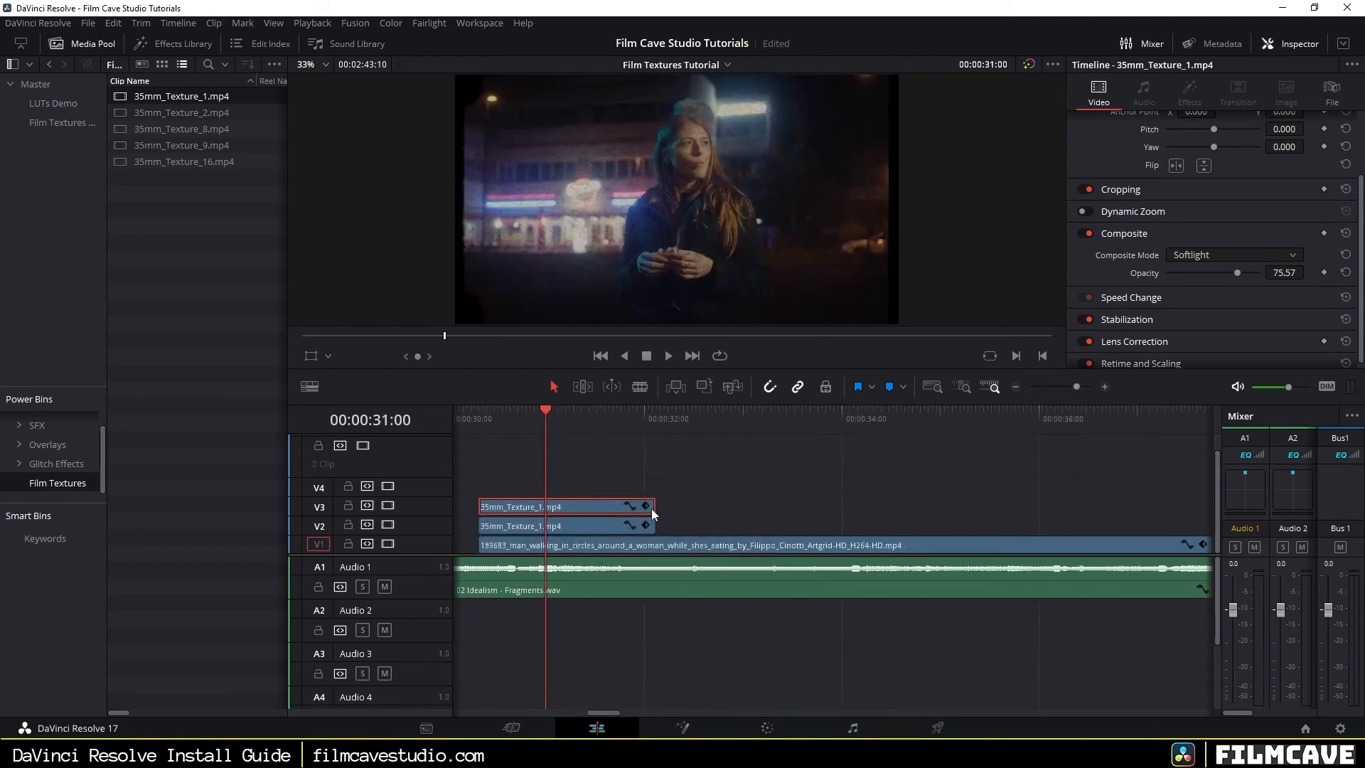
click(654, 507)
drag(654, 525, 688, 508)
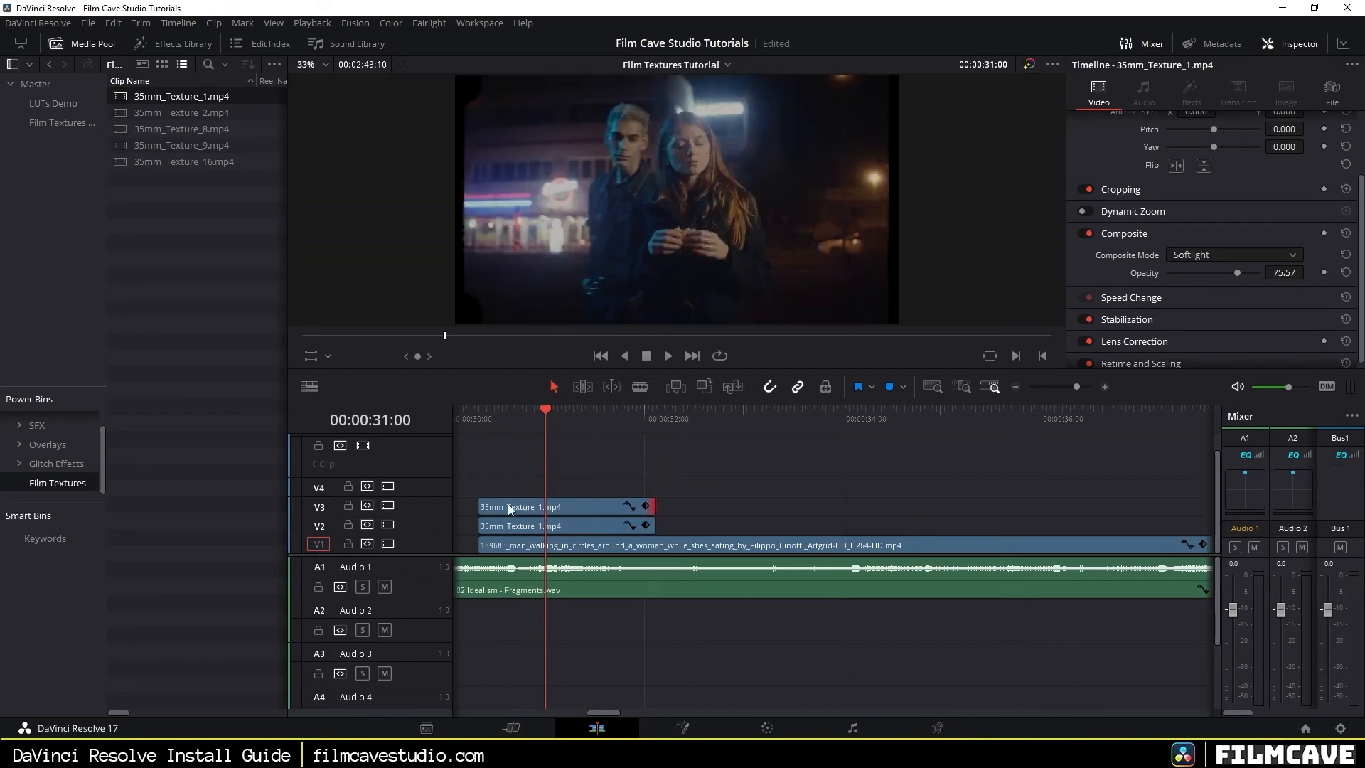
Step: Duplicate the 35mm_Texture_1.mp4 clips on V2 and V3 end to end, giving three copies on each track over the footage
mouse_move(480, 506)
mouse_down()
mouse_move(460, 510)
mouse_move(461, 525)
mouse_up()
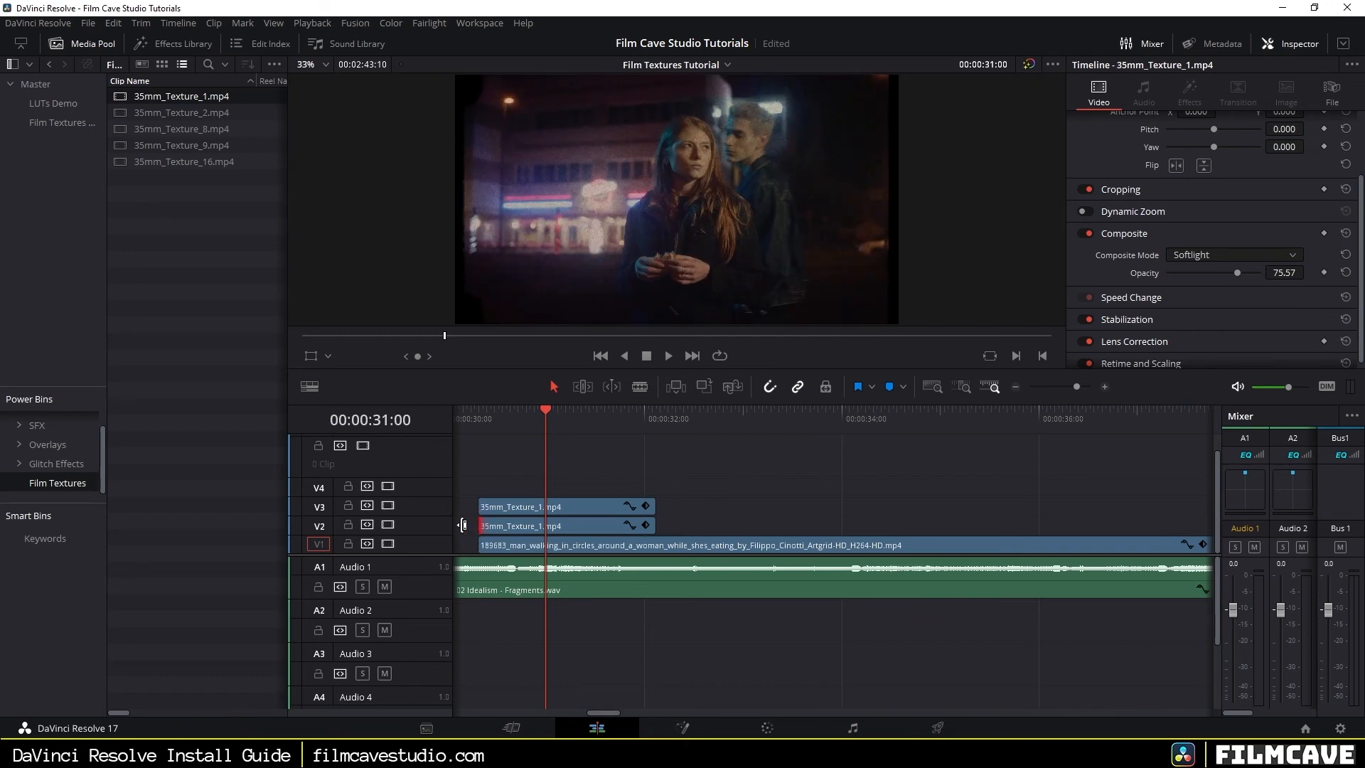
click(570, 523)
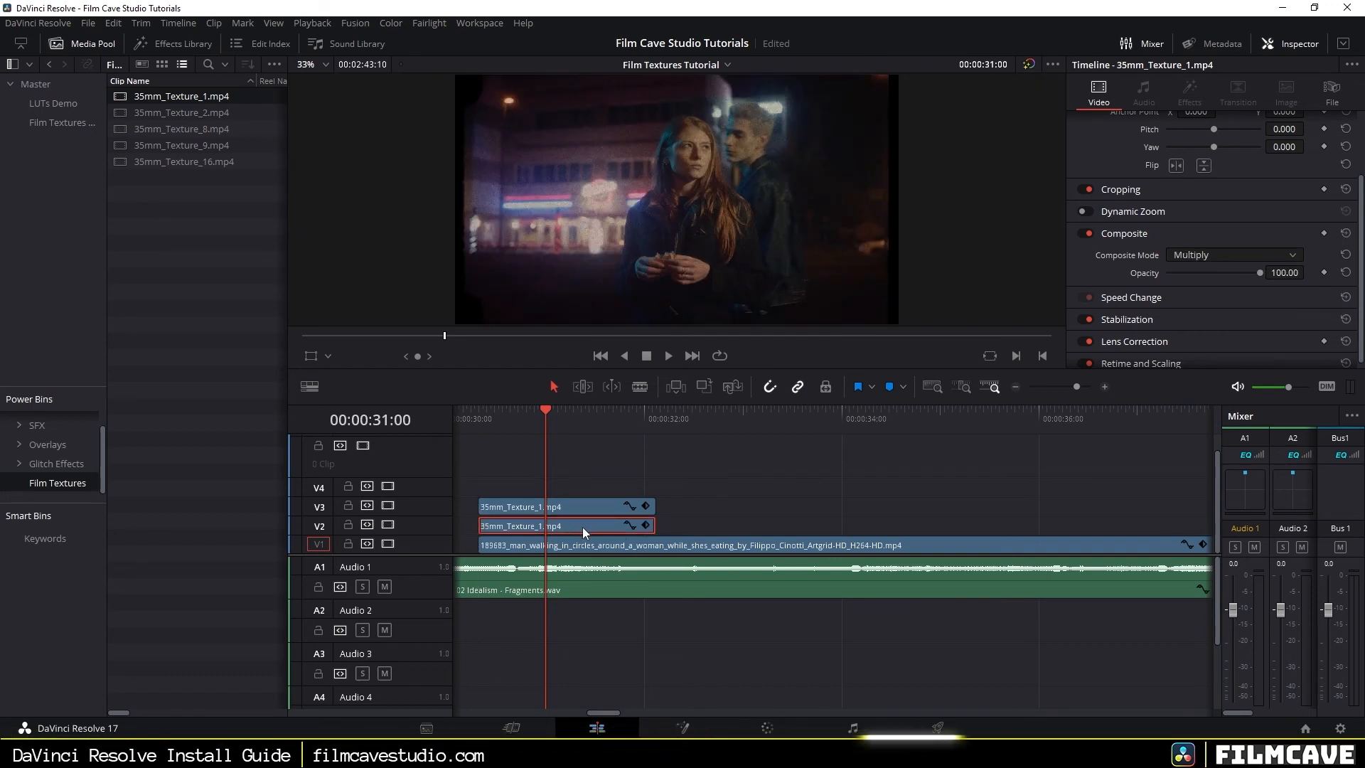
drag(539, 532, 718, 526)
drag(599, 513, 783, 510)
Step: Play back the footage with the repeated textures from the start of the clip at 00:00:30:08
drag(545, 422, 505, 432)
key(space)
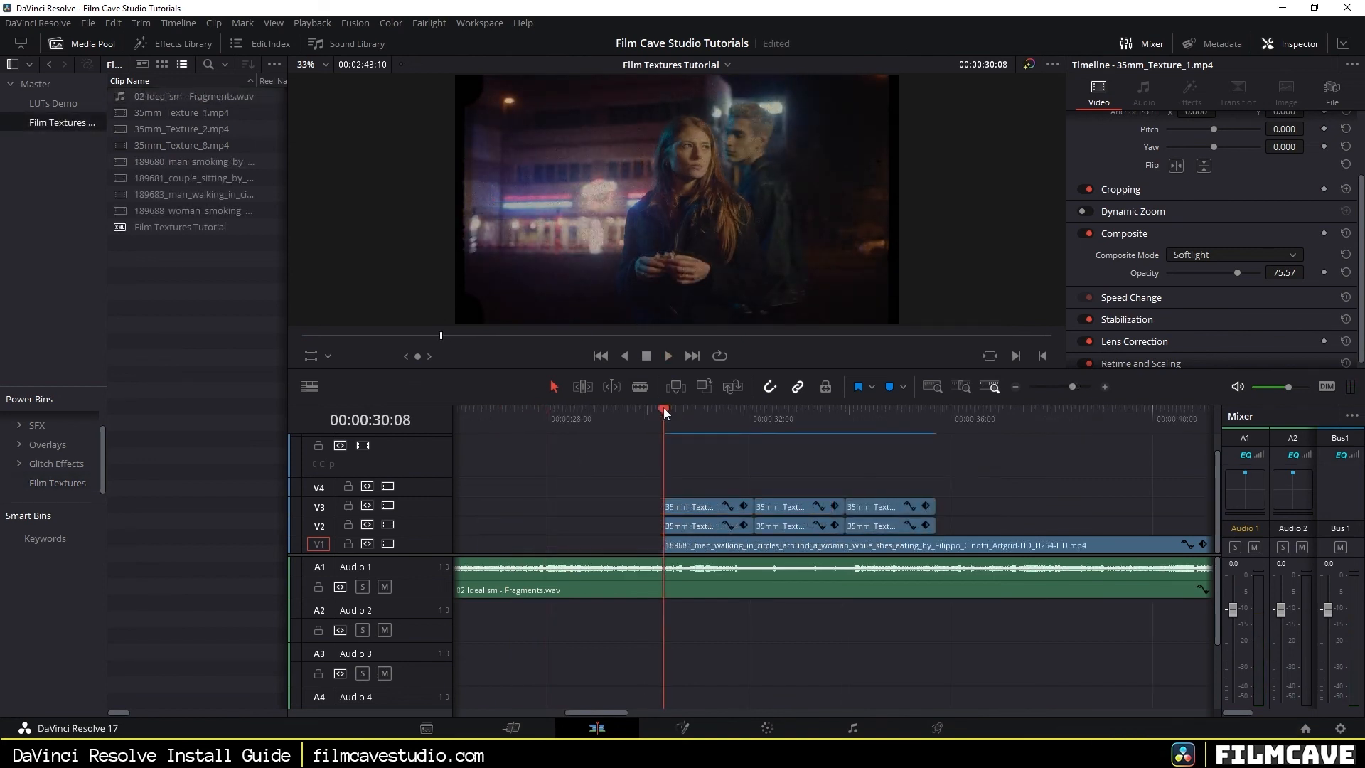
key(space)
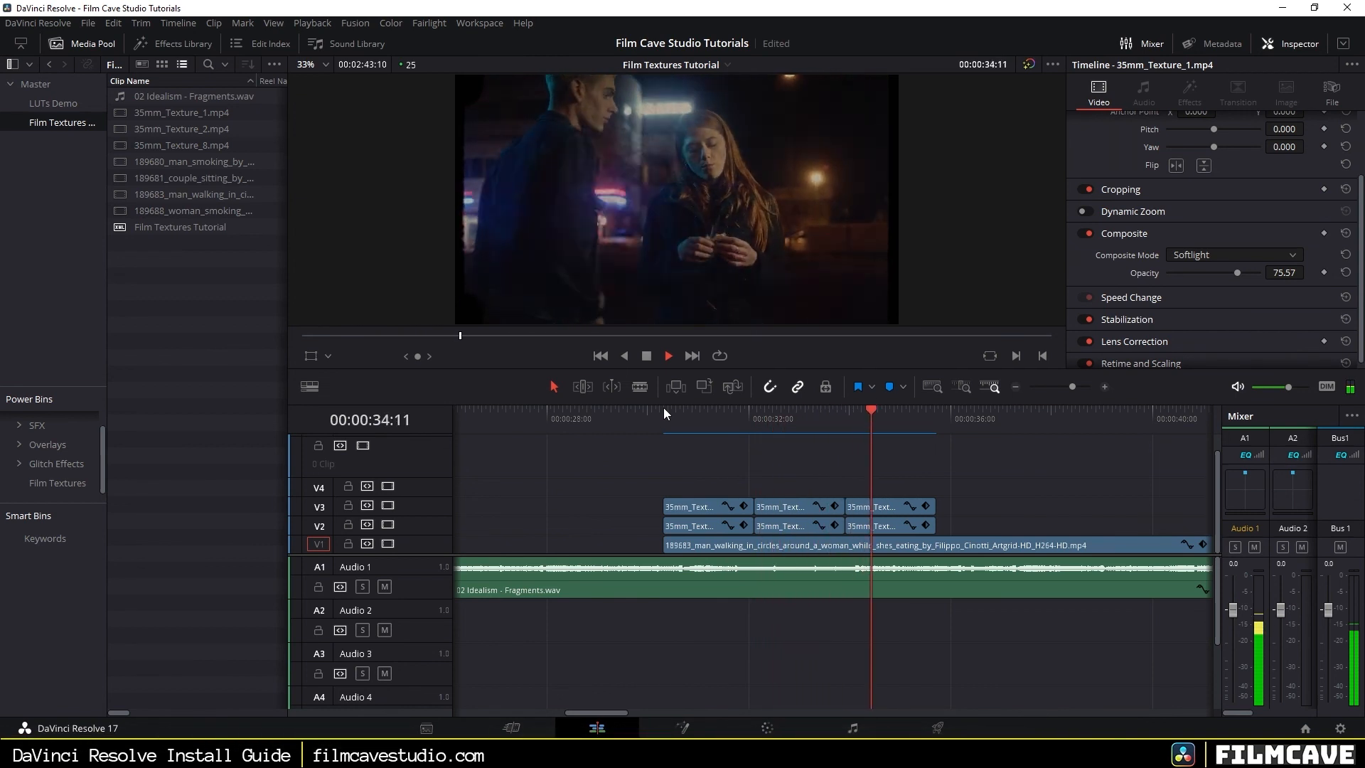
key(space)
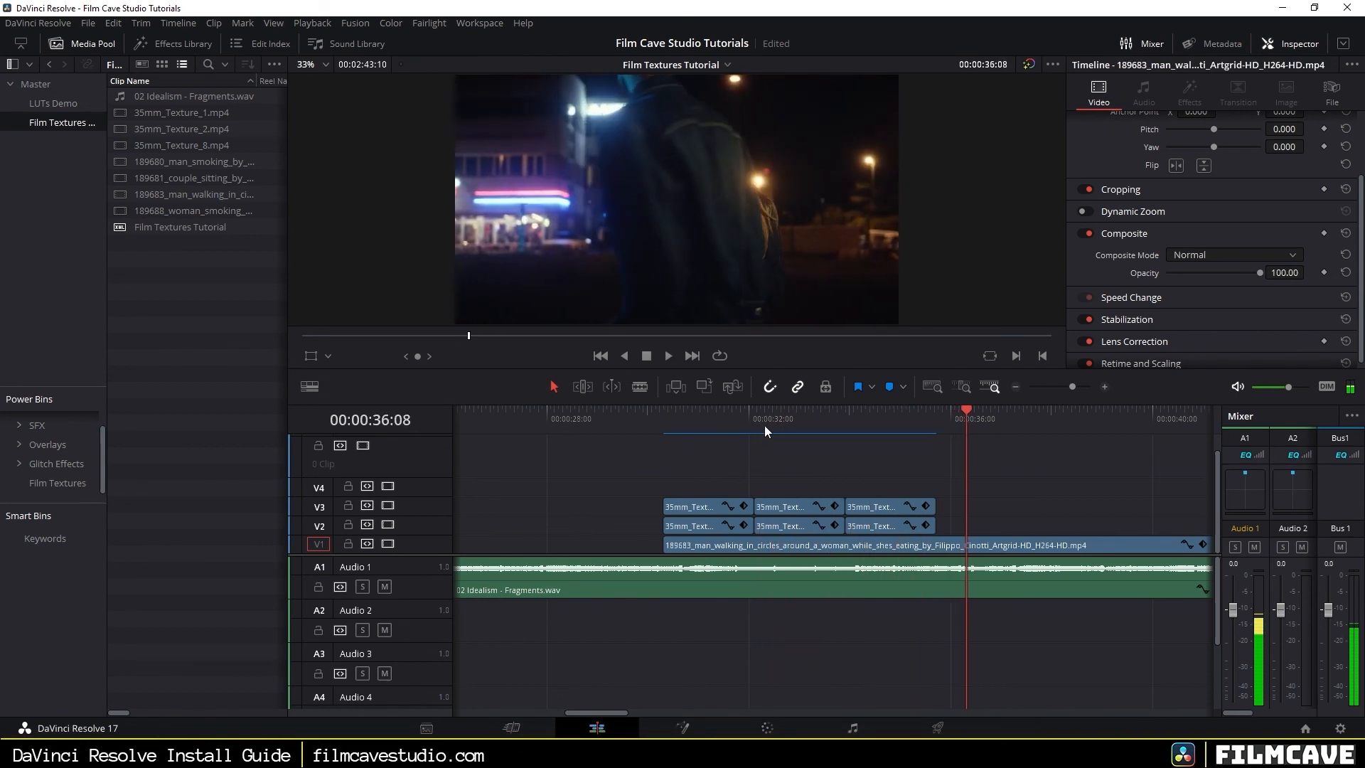
Step: Scrub back through the textured footage and place the playhead on the earlier text title at 00:00:23:09
drag(779, 411, 688, 411)
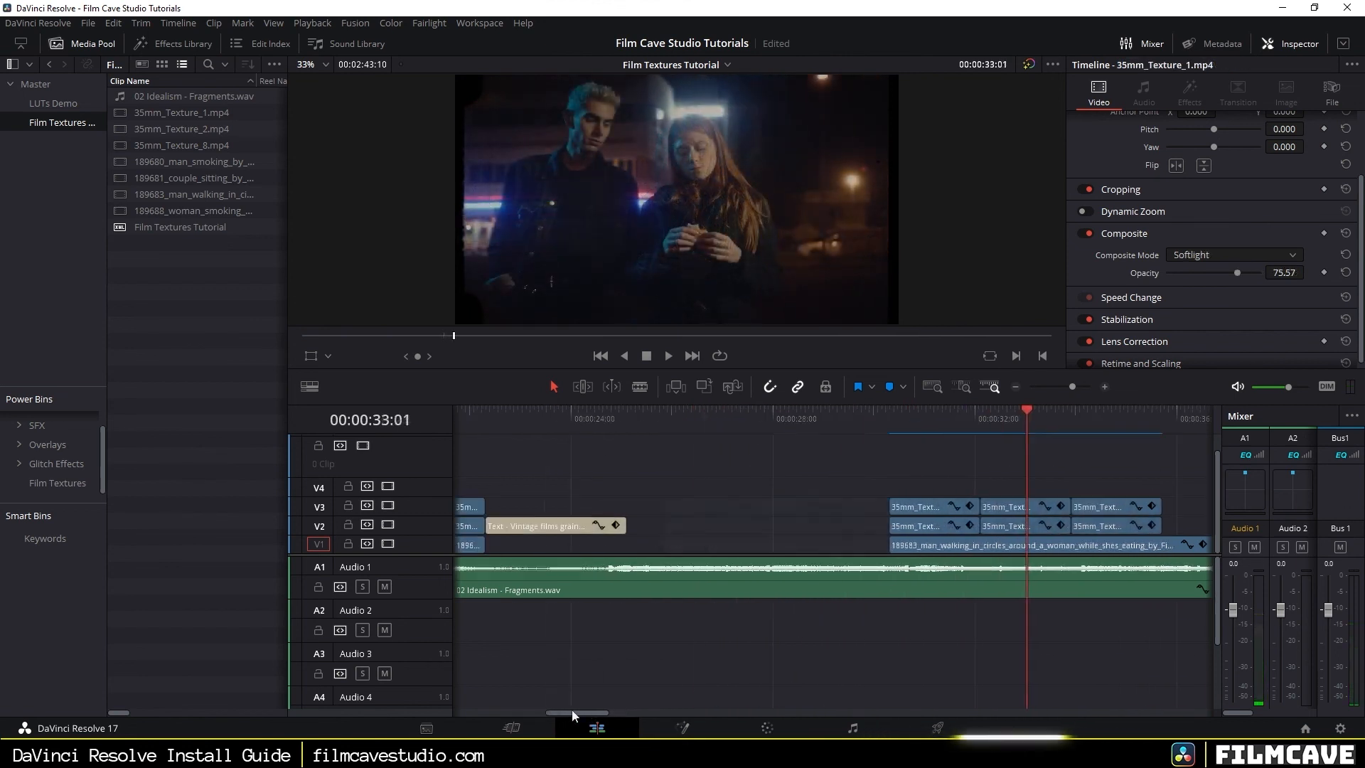
scroll(628, 645, left, 3)
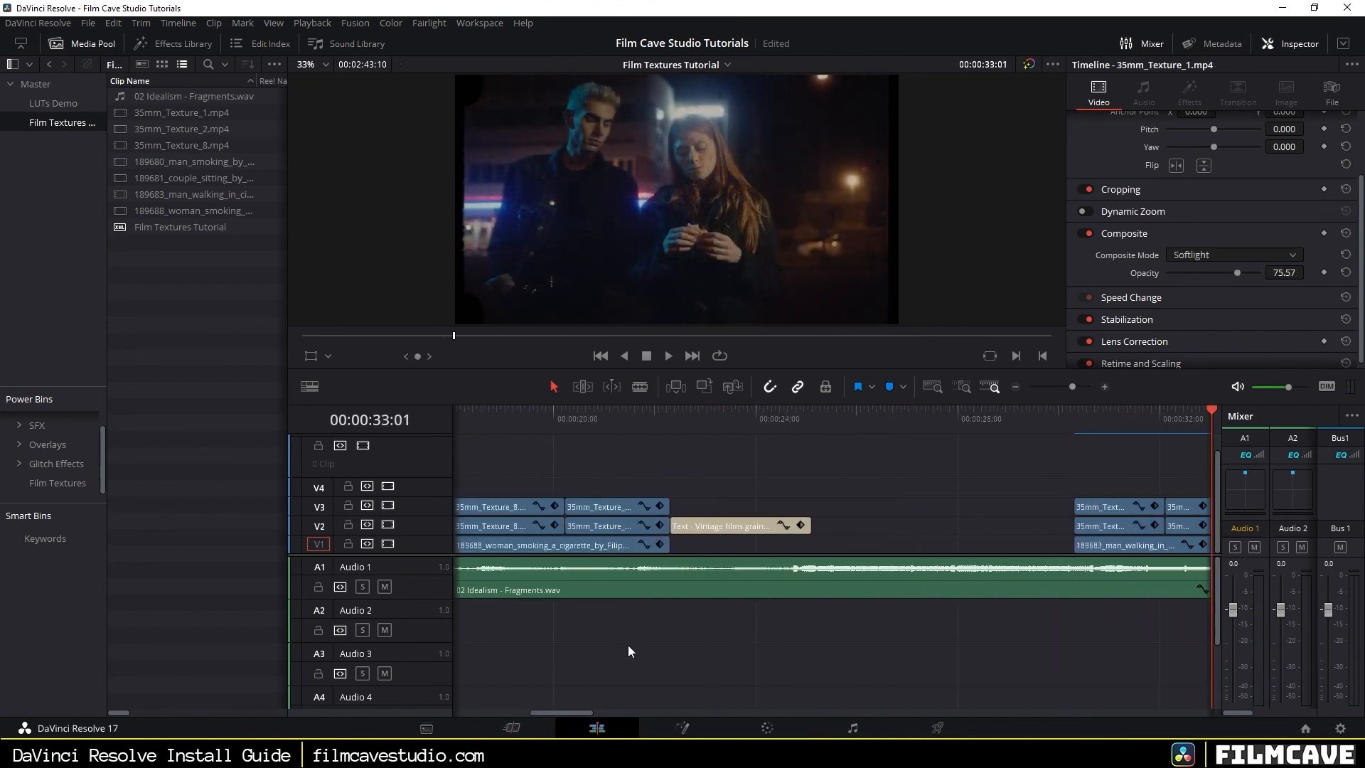
click(723, 407)
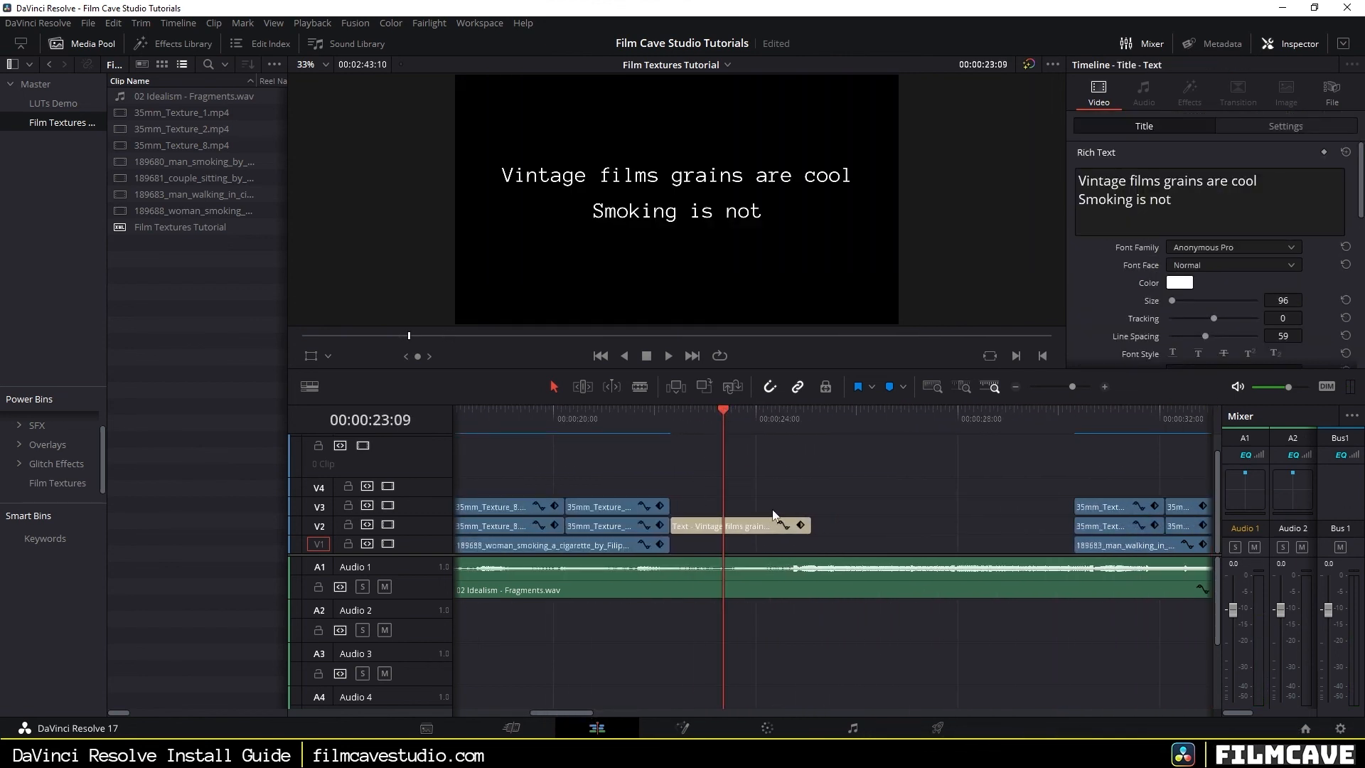